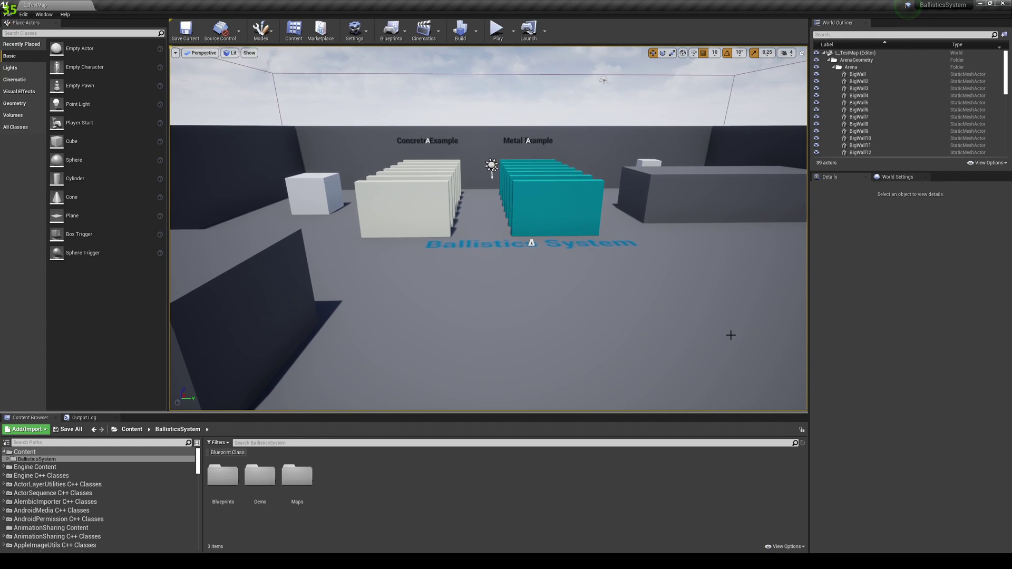
Look over the rows of concrete and metal example walls in the test map from the front and the sides
key("s")
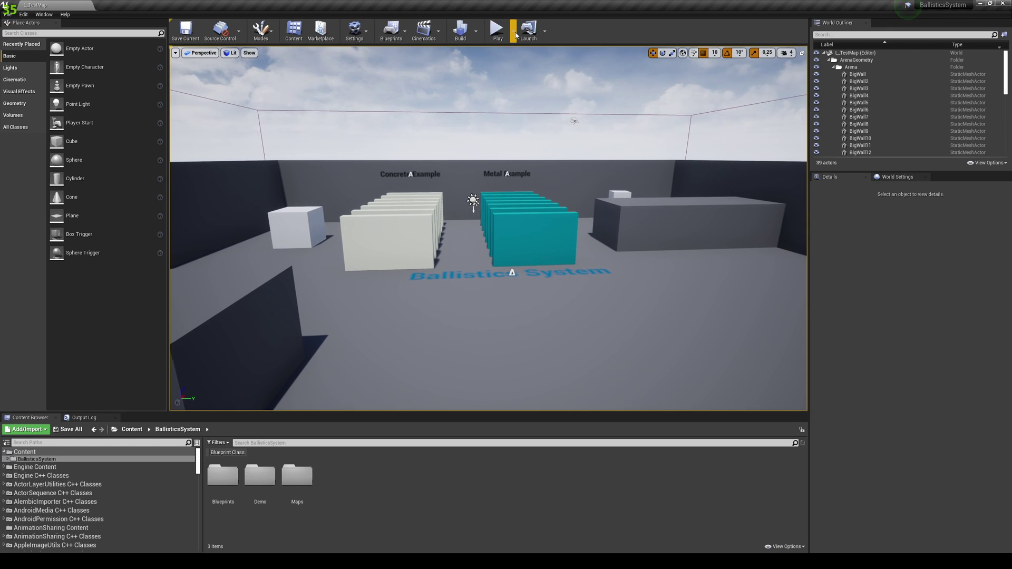
right_click_drag(519, 152, 519, 153)
key("w")
key("d")
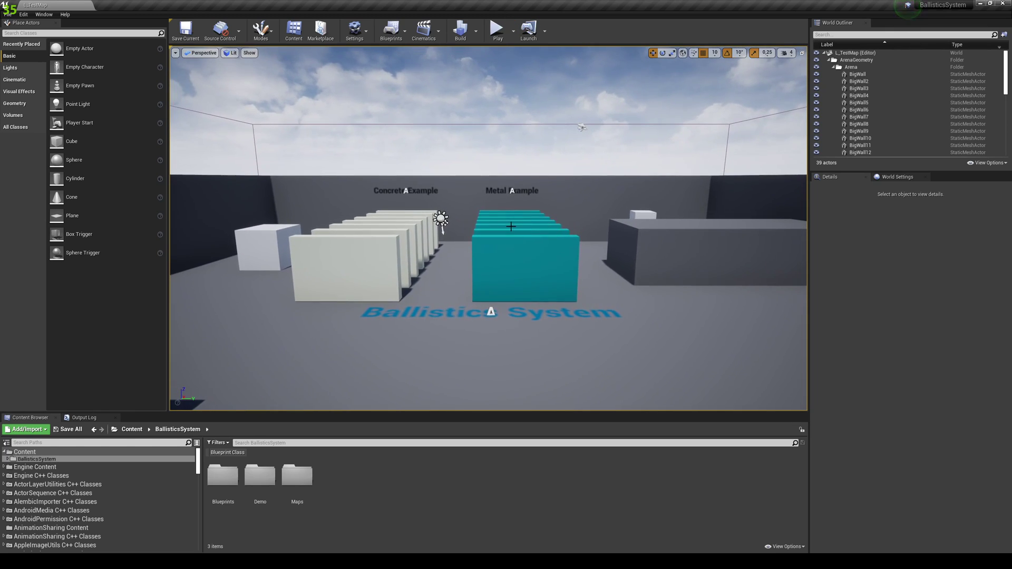
key("s")
key("d")
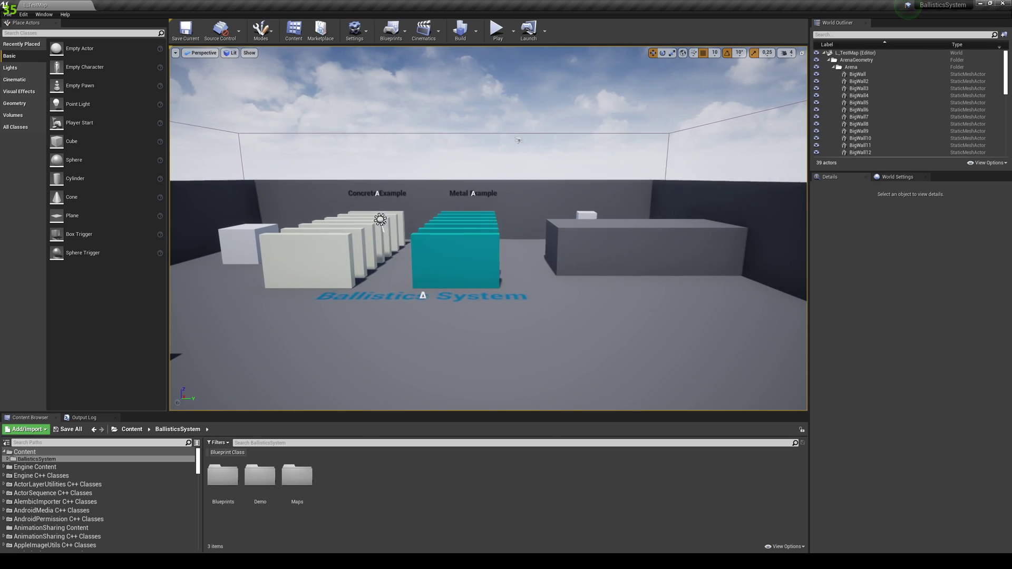
key("s")
key("a")
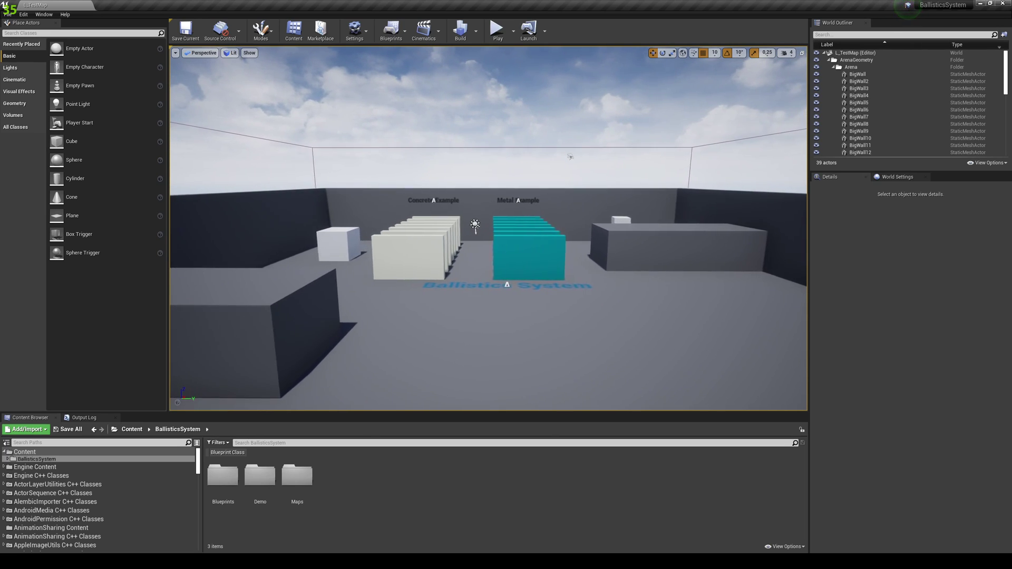
key("d")
key("w")
right_click_drag(531, 256, 531, 256)
key("s")
key("a")
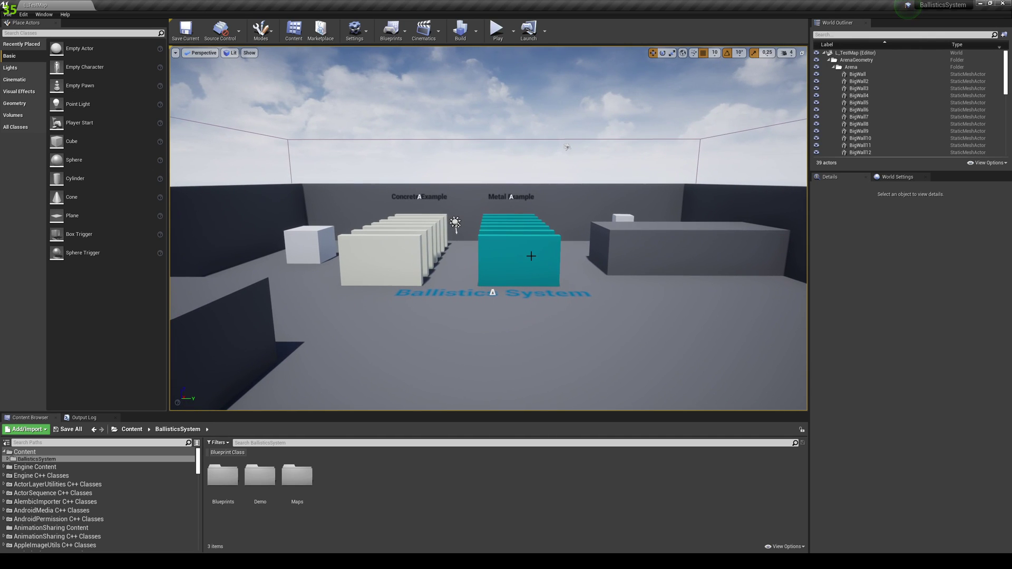
key("a")
right_click_drag(536, 329, 536, 329)
key("w")
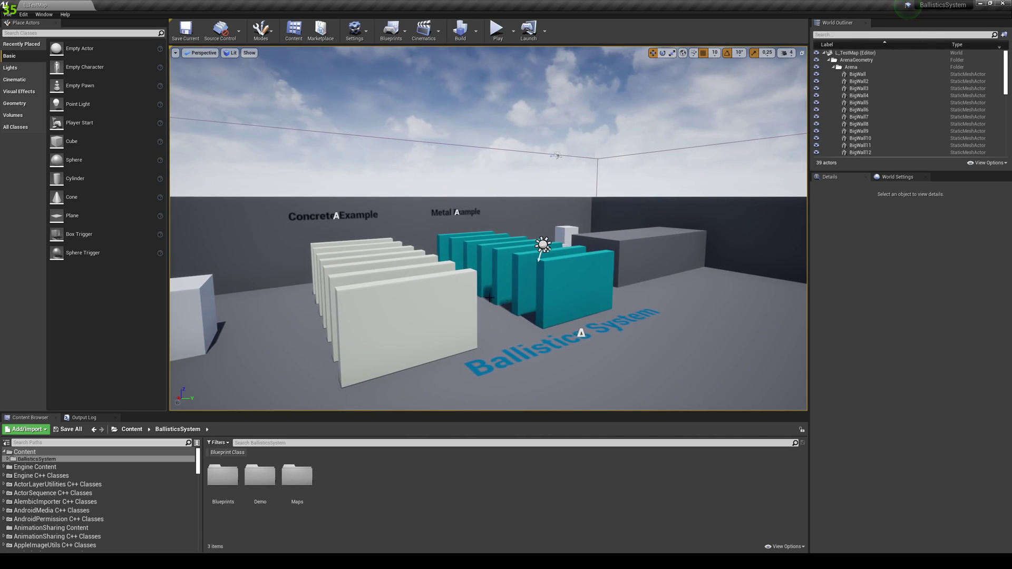
right_click_drag(490, 297, 521, 282)
key("w")
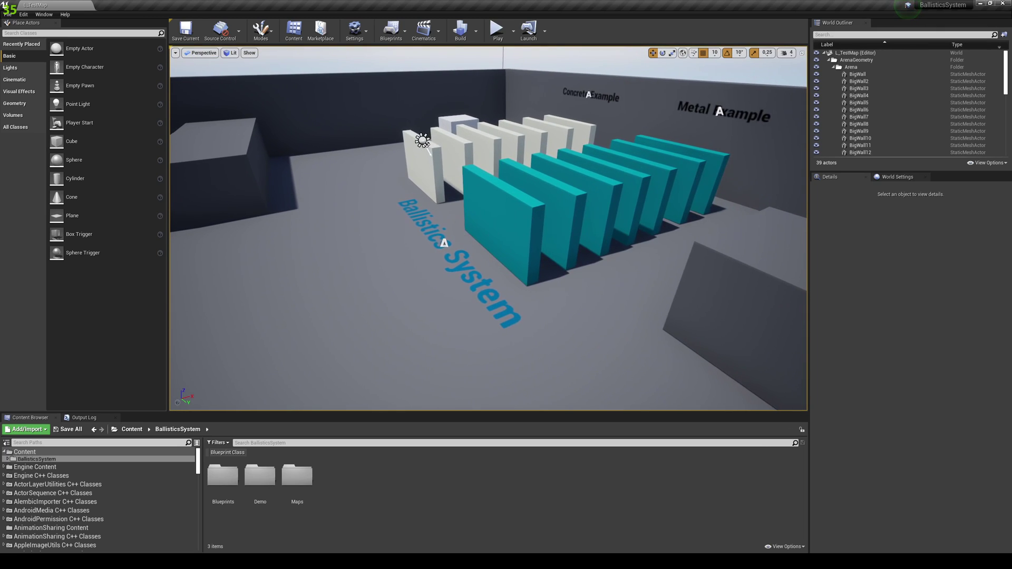
right_click_drag(546, 242, 553, 239)
key("s")
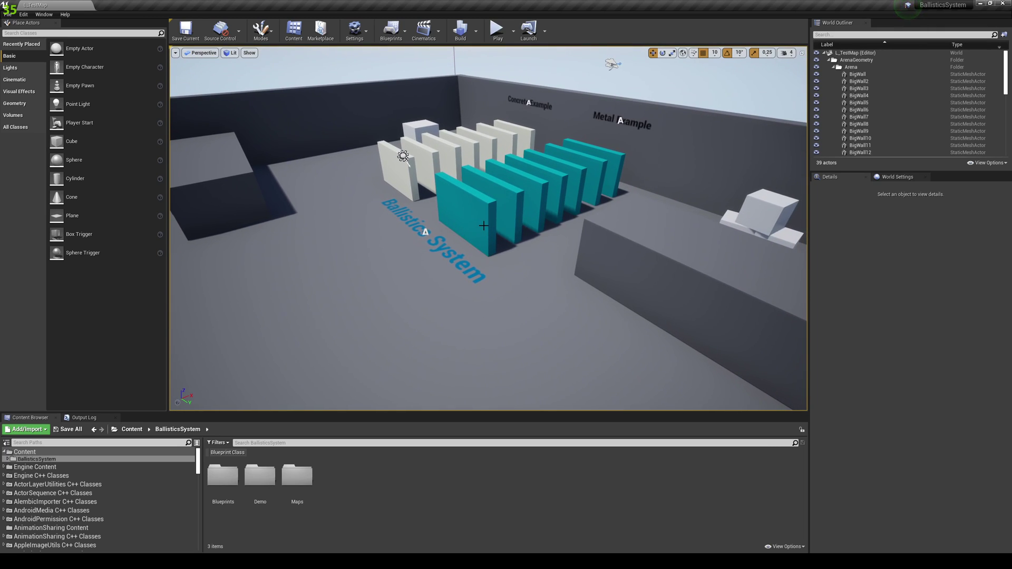
right_click_drag(531, 228, 548, 226)
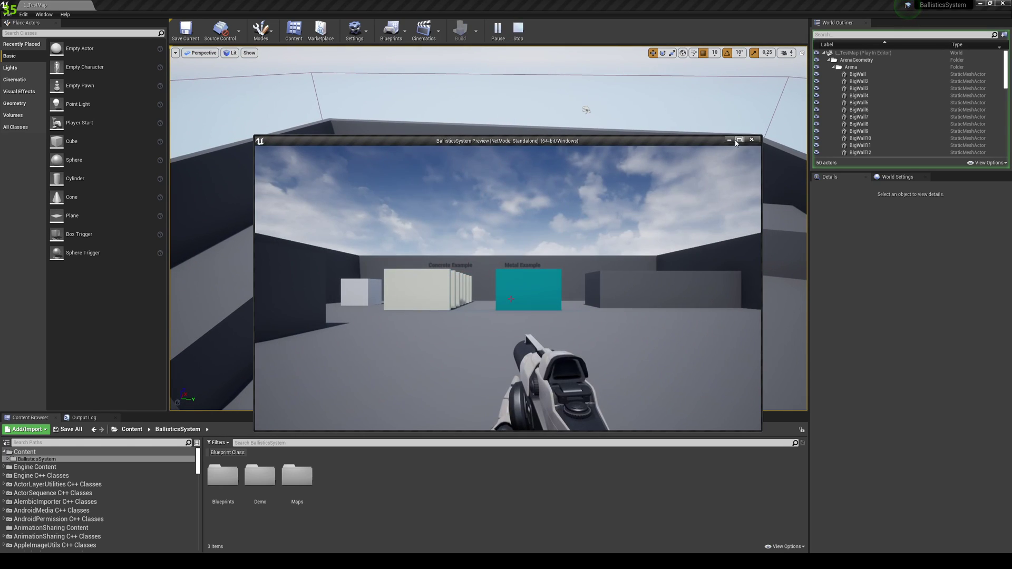
Maximize the game preview, walk up to the metal example and fire at the front wall
left_click(739, 140)
key("d")
key("w")
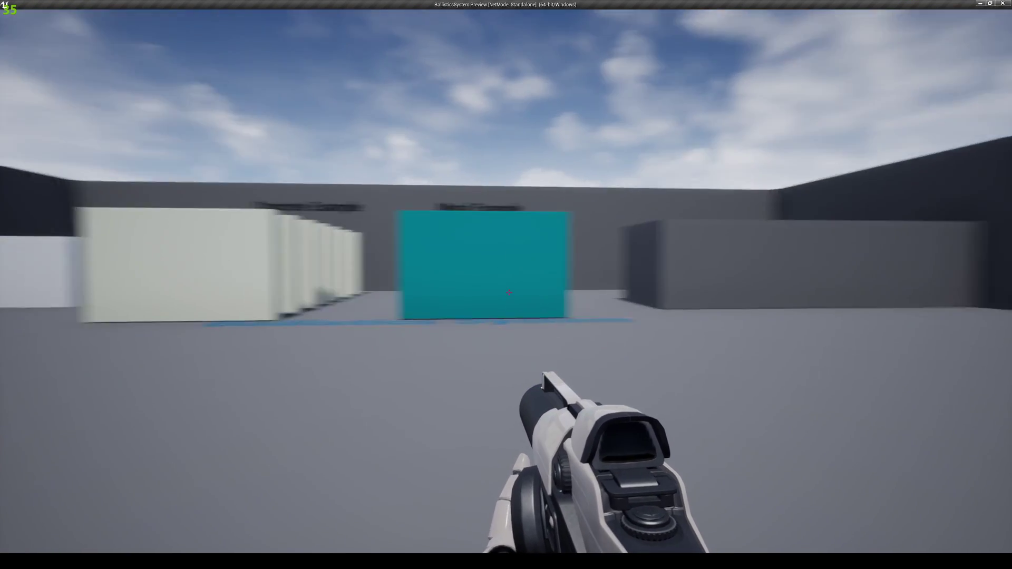
key("a")
key("s")
key("w")
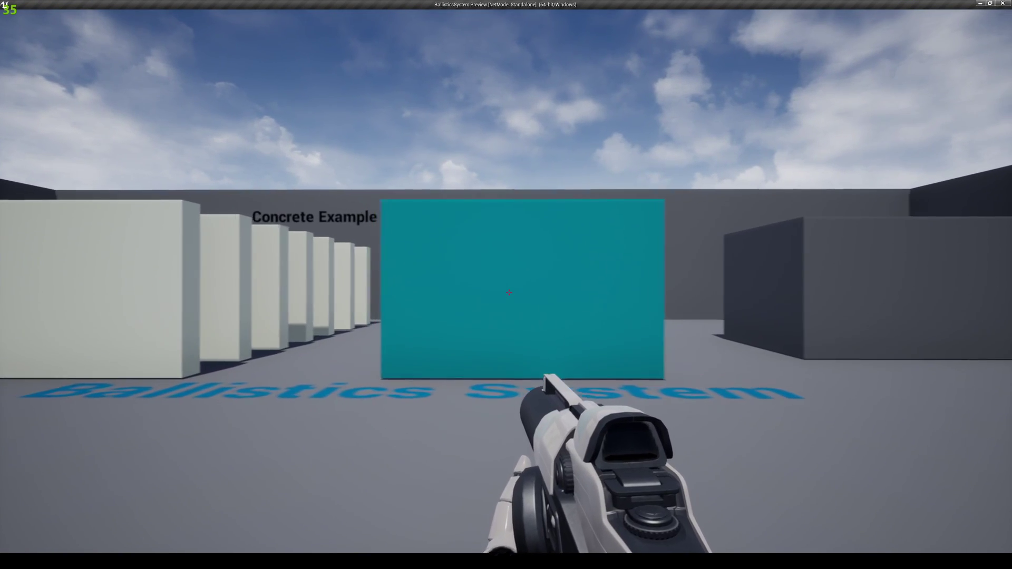
left_click(509, 293)
key("w")
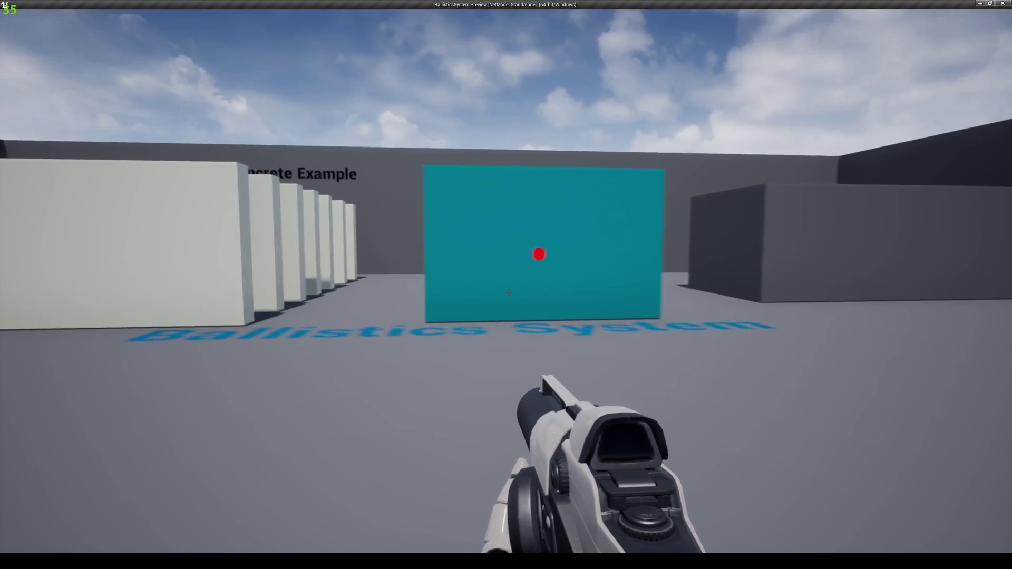
key("s")
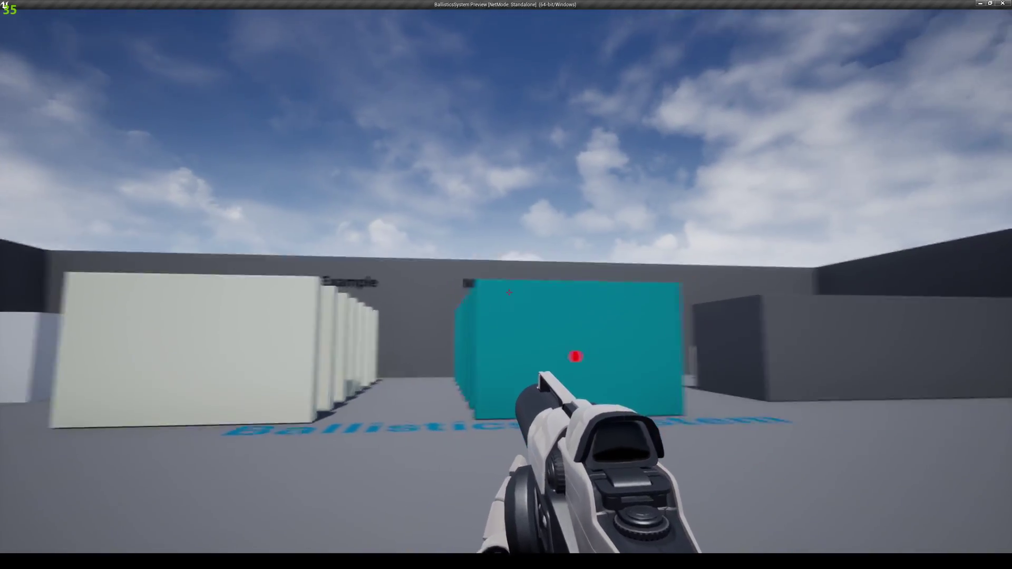
key("w")
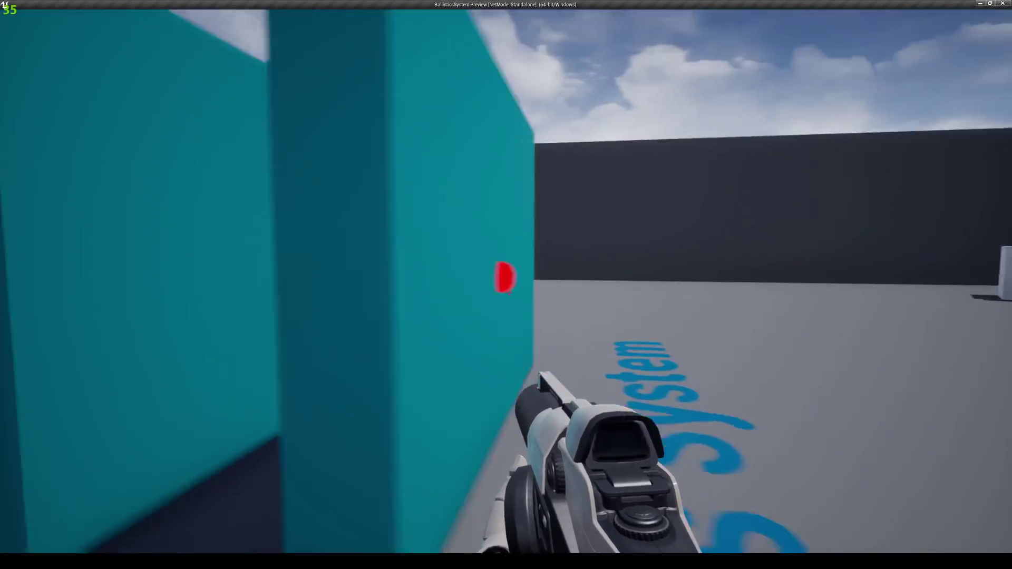
Fire more shots and examine the bullet entry and exit marks between the metal walls
left_click(510, 293)
key("d")
key("a")
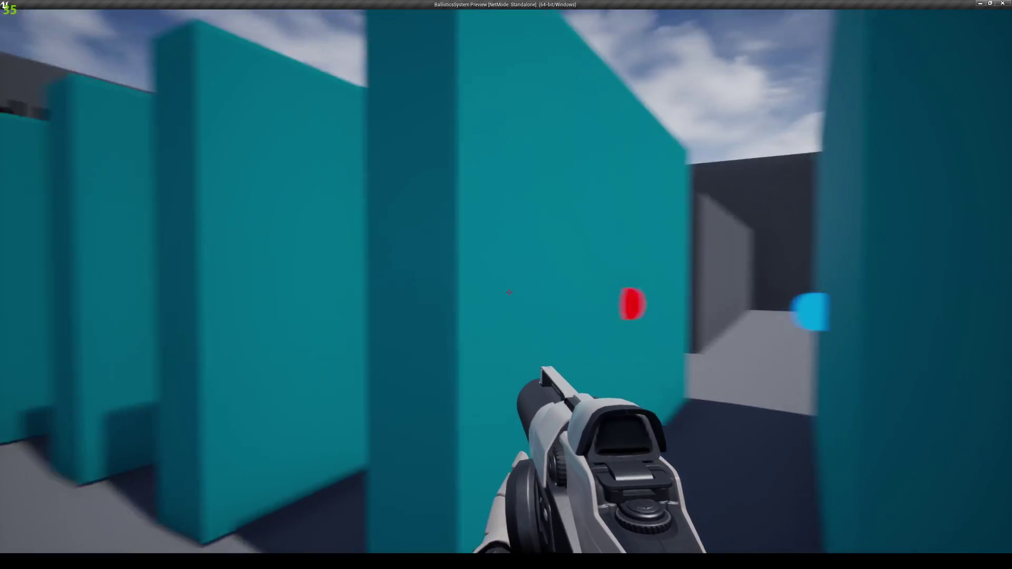
key("a")
key("d")
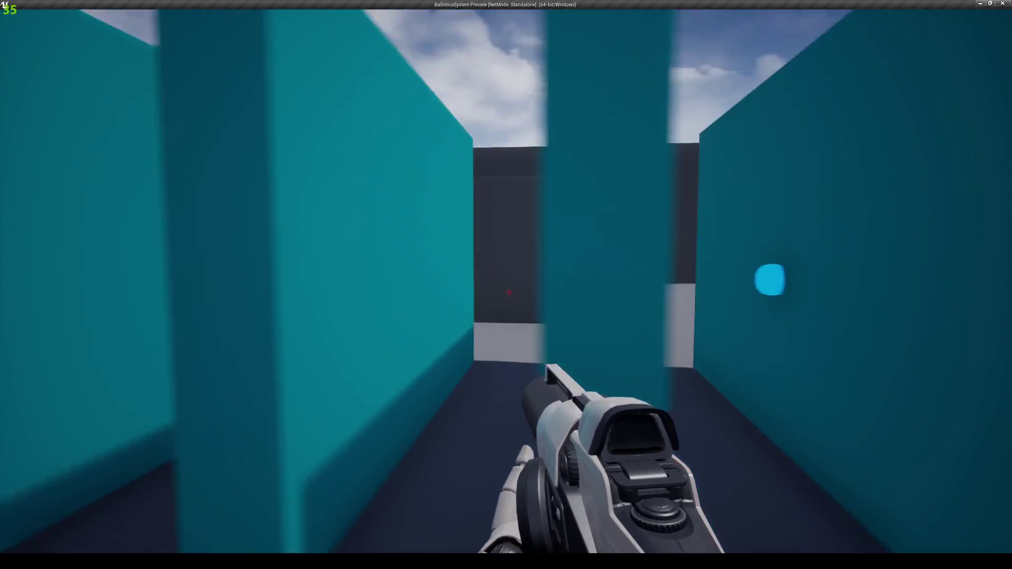
key("a")
key("d")
key("a")
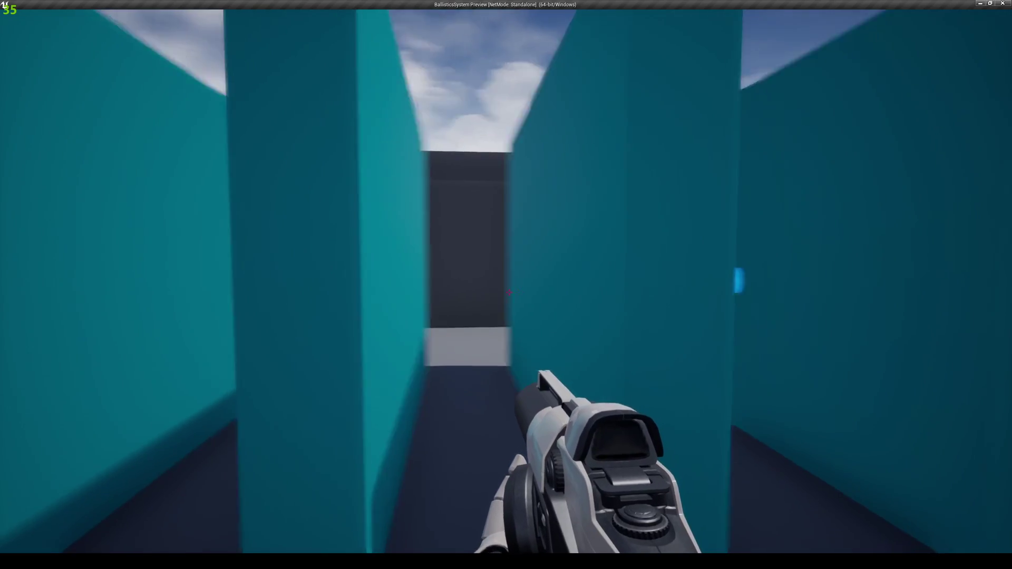
key("d")
key("a")
key("s")
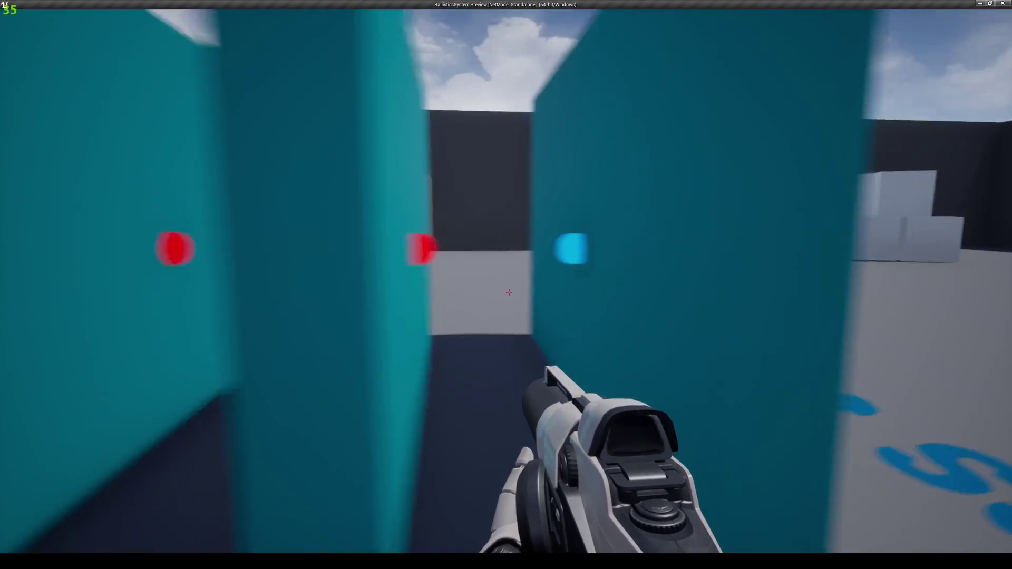
key("a")
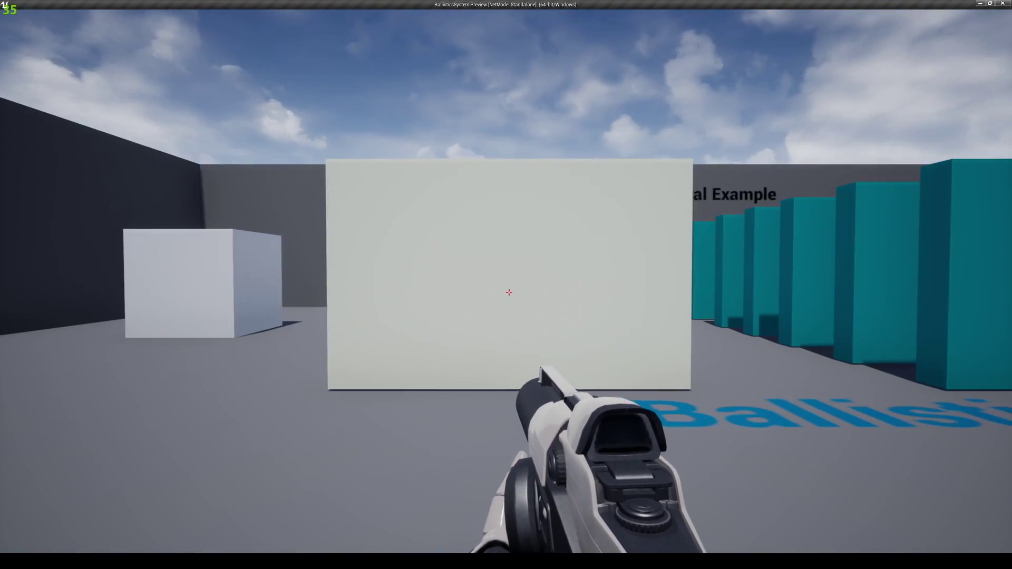
Shoot the front concrete wall and examine the entry and exit marks along the concrete row
key("w")
key("a")
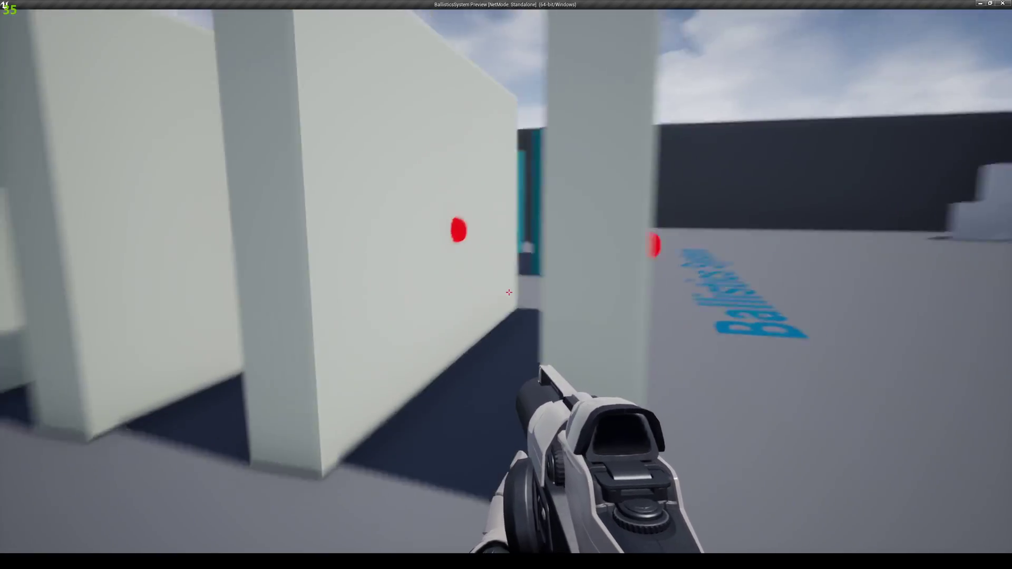
key("a")
key("s")
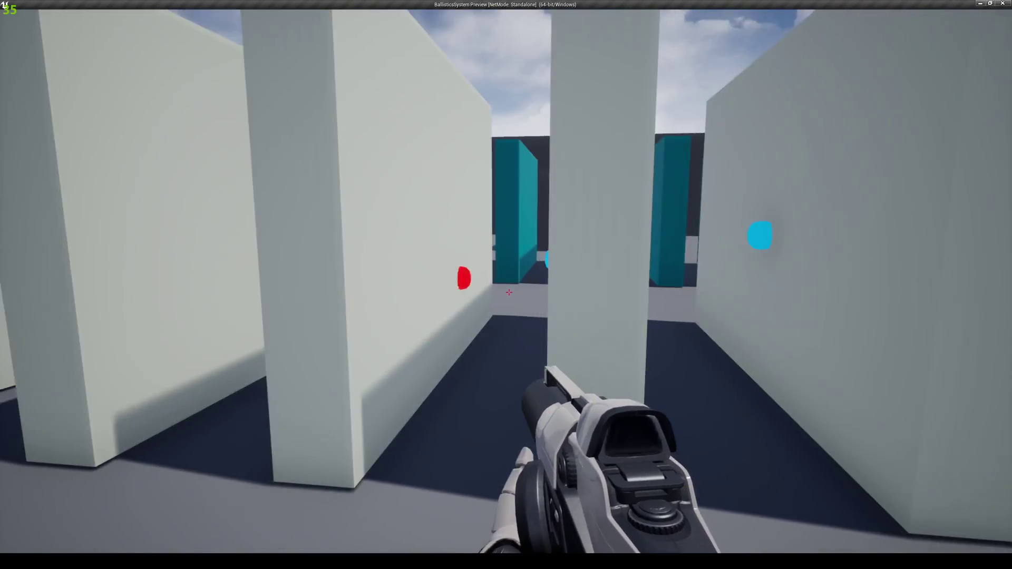
key("s")
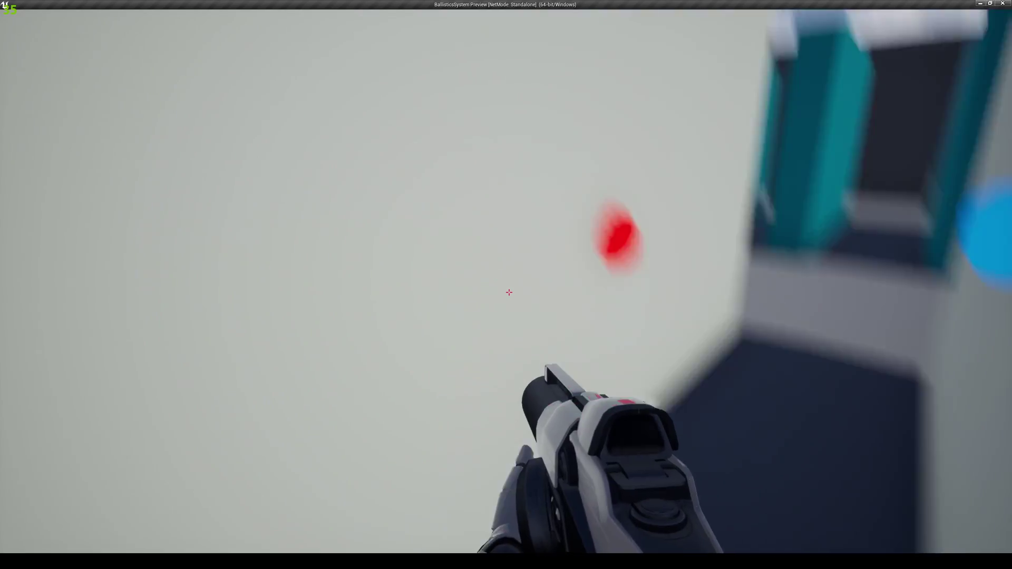
key("d")
key("a")
key("d")
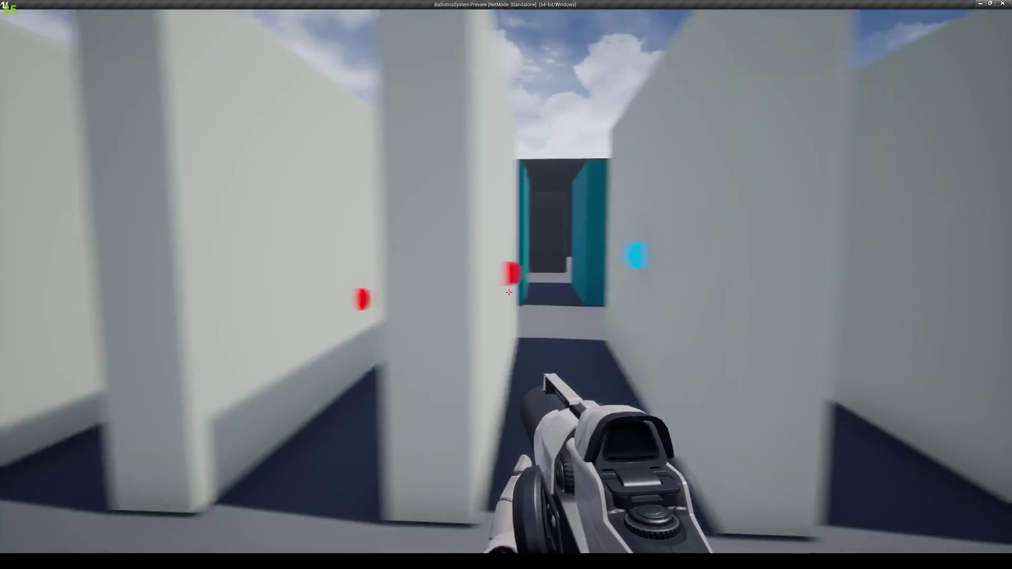
key("a")
key("s")
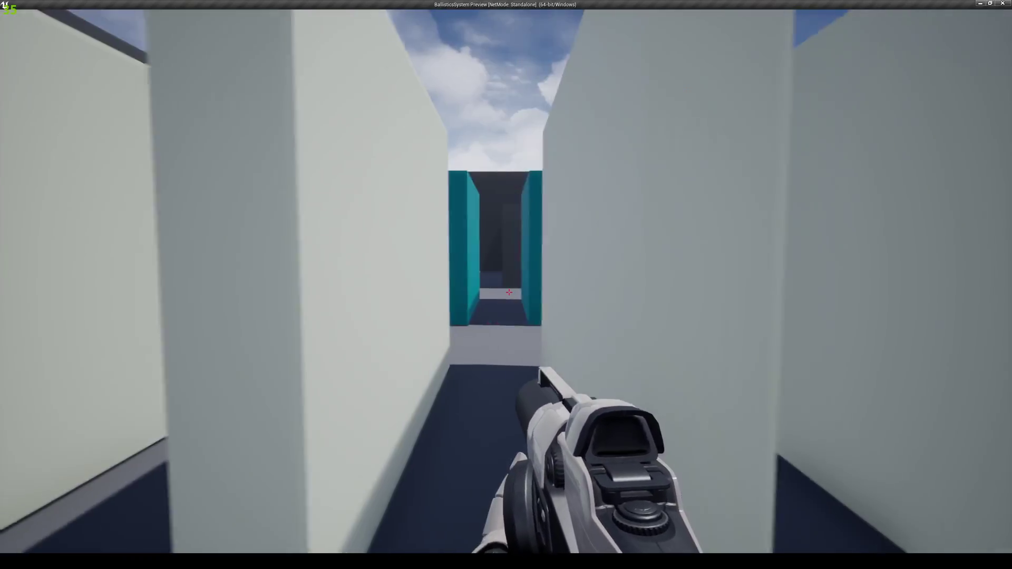
key("d")
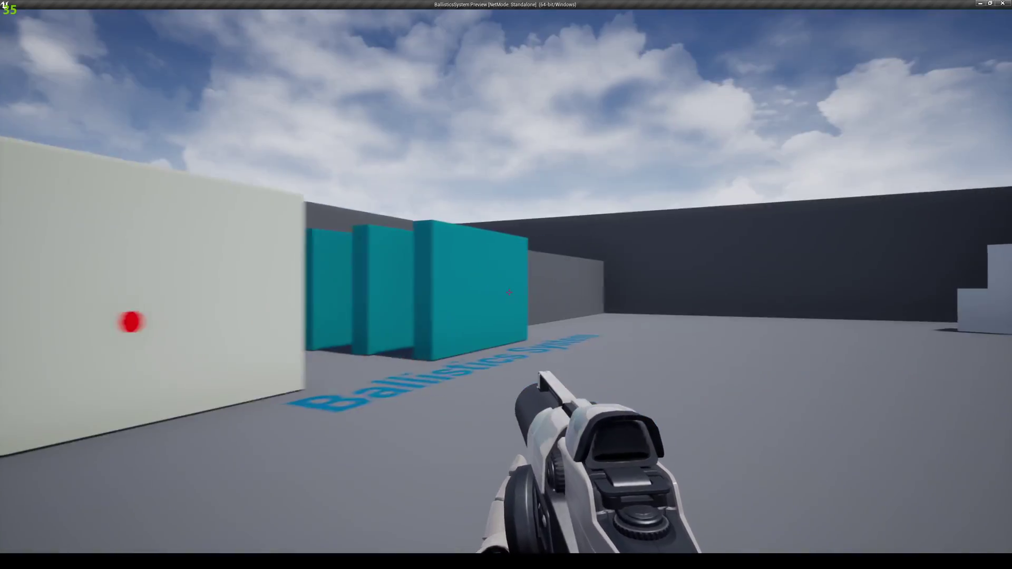
Return to the metal row, stop the play test and thicken the front metal wall to an X scale of 2.75
key("d")
key("d")
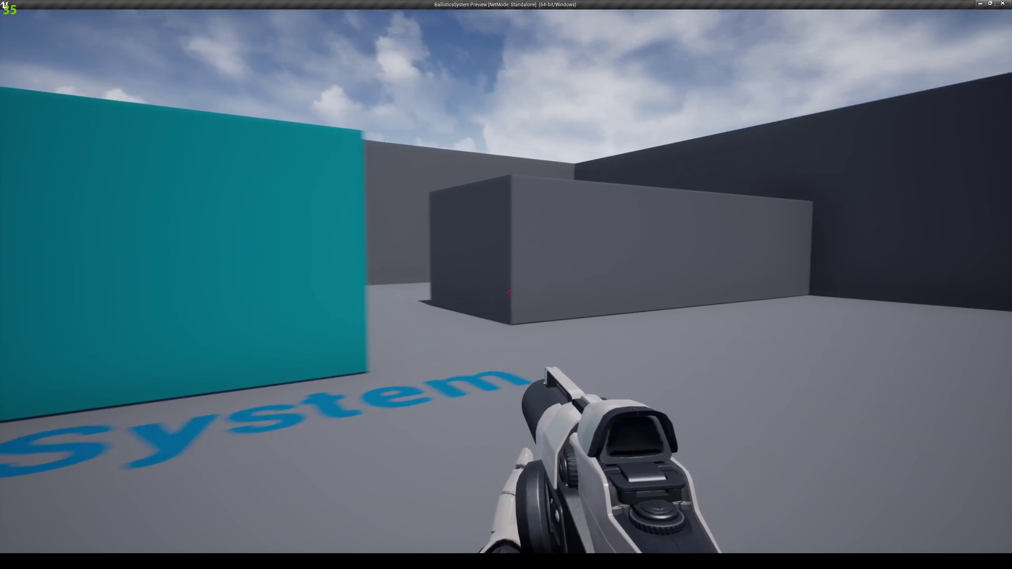
key("w")
key("s")
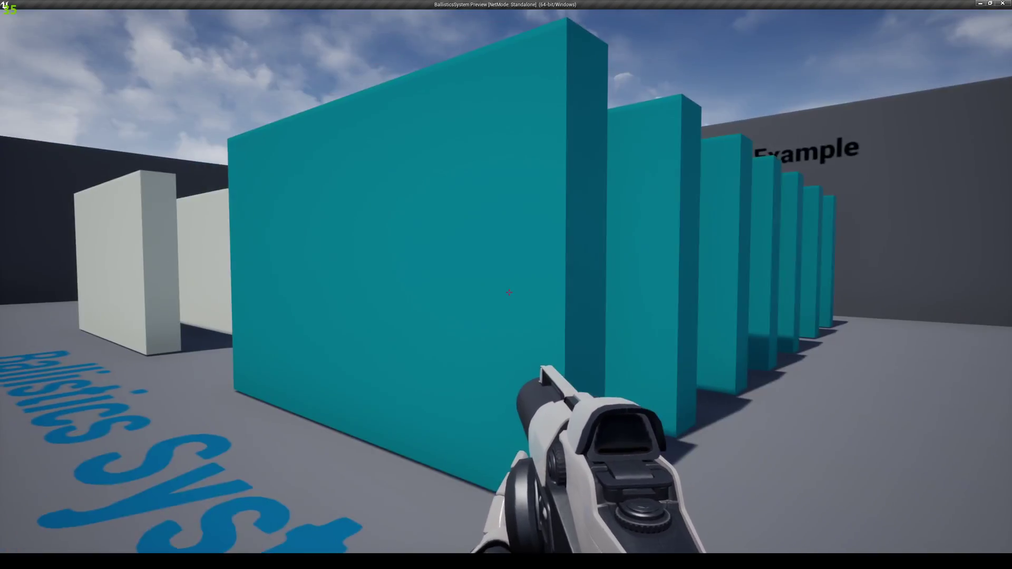
key("Escape")
left_click(459, 229)
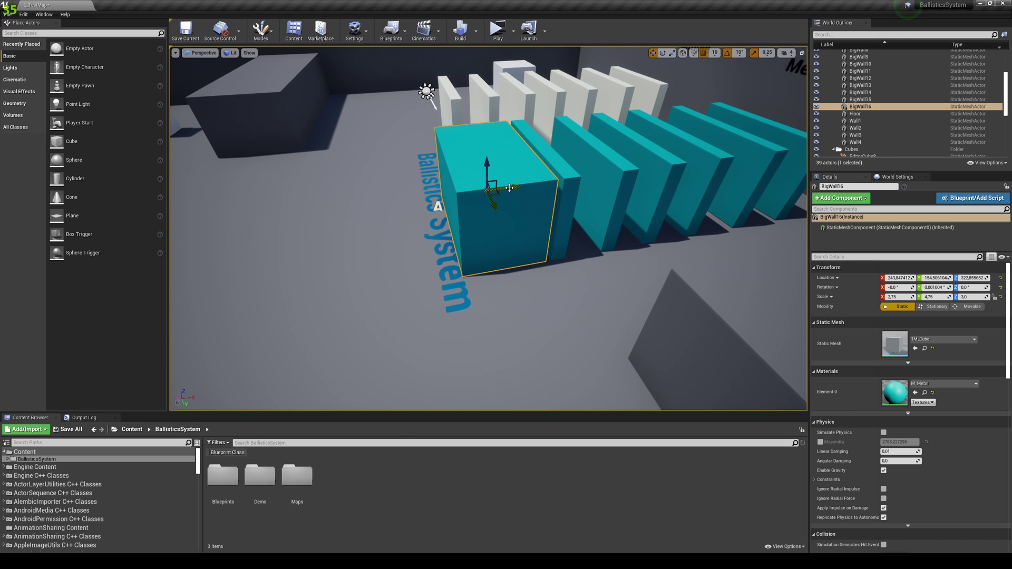
Play the level again, shoot the thickened front metal wall and check behind it for exit marks
left_click(529, 32)
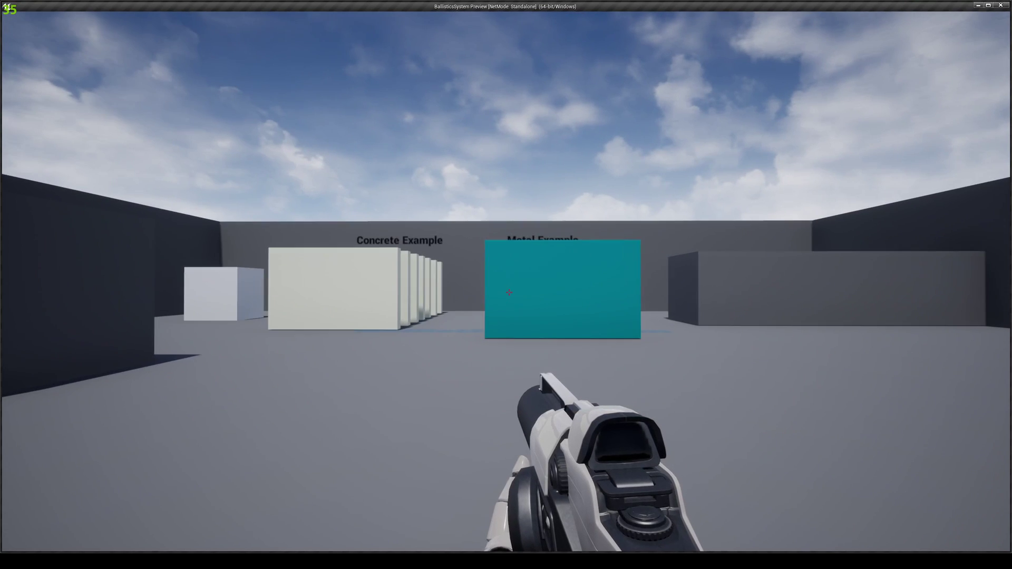
left_click(509, 293)
key("w")
key("a")
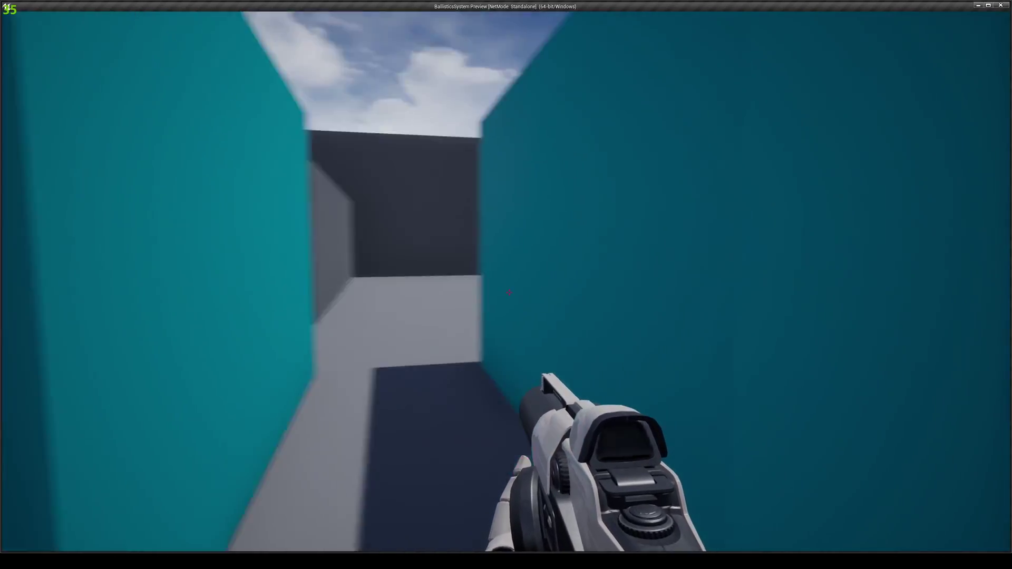
key("s")
key("w")
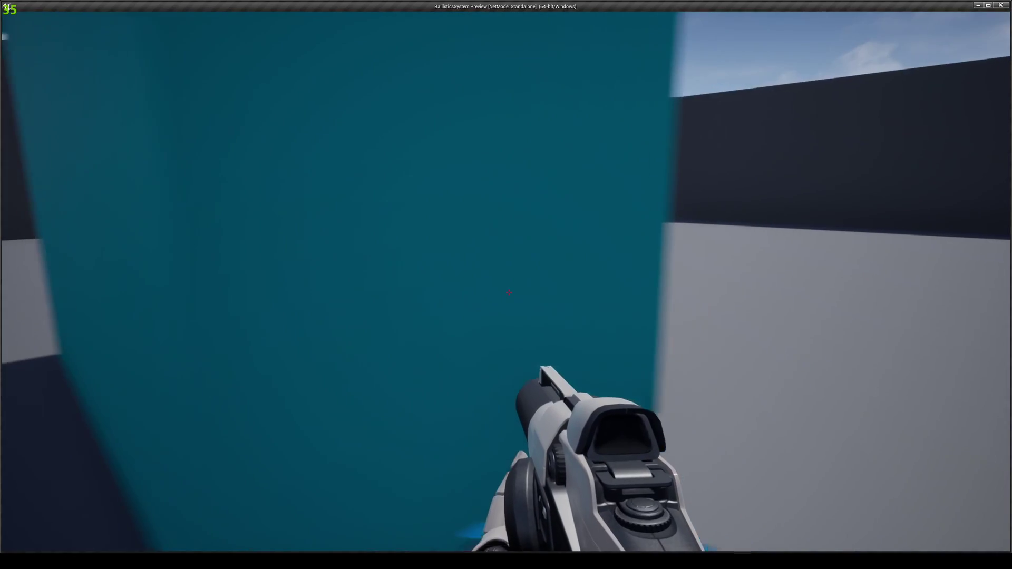
Fire at the thickened metal wall from an oblique angle and examine the impact marks on the wall and floor
left_click(508, 292)
key("w")
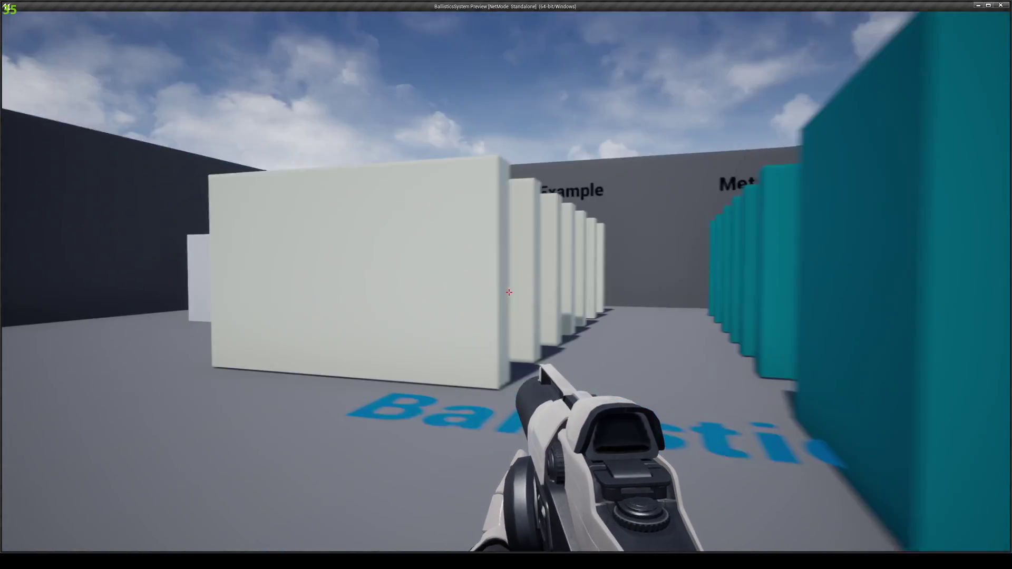
key("w")
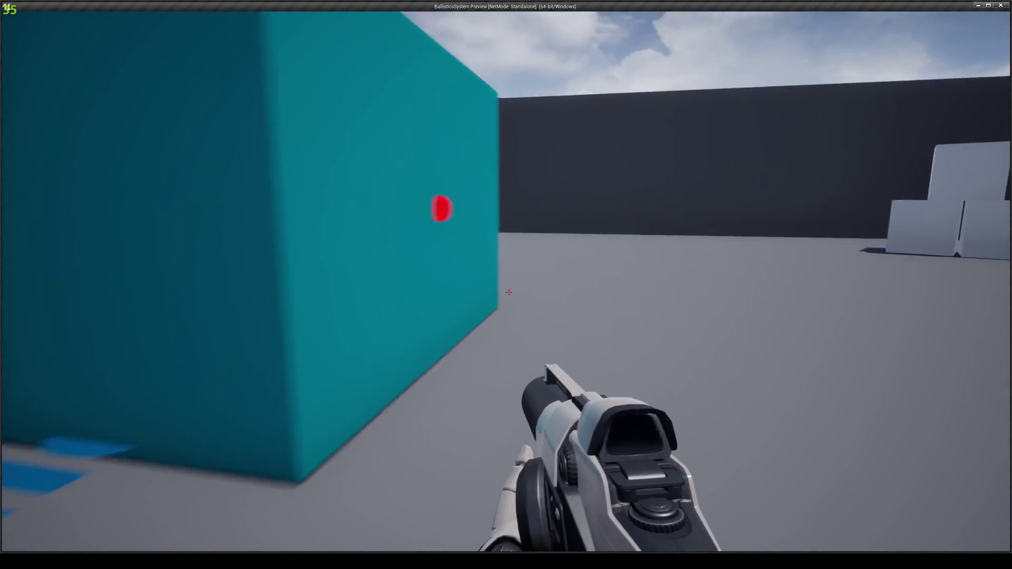
key("d")
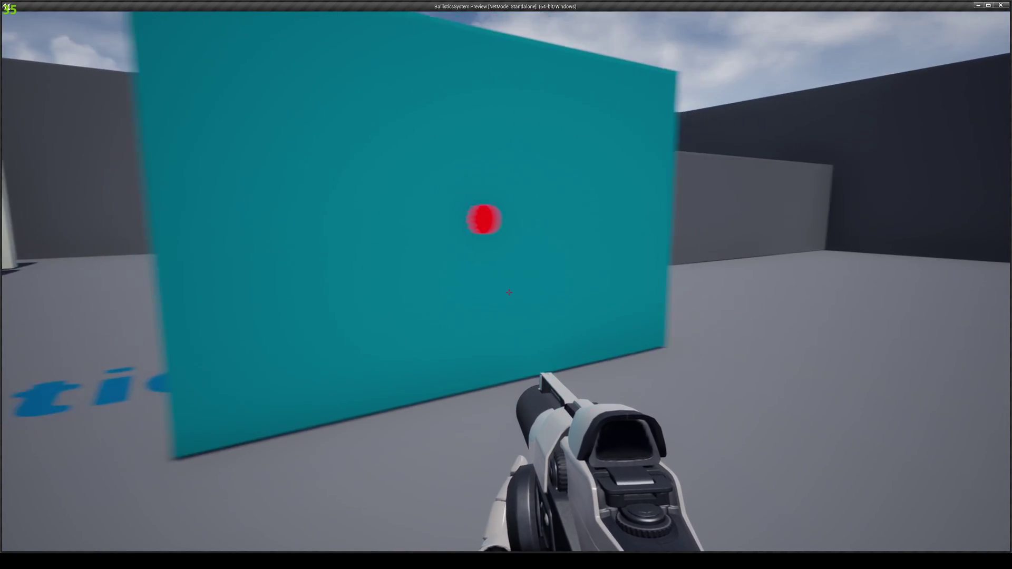
key("a")
key("d")
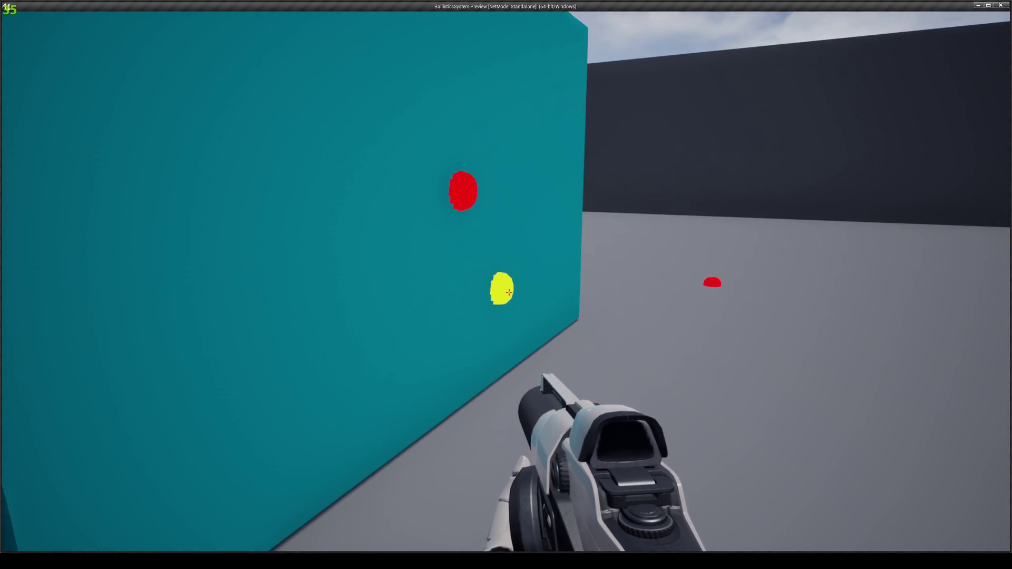
Fire more glancing shots along the side of the thickened metal wall and examine the marks on the wall, floor and far wall
key("s")
key("w")
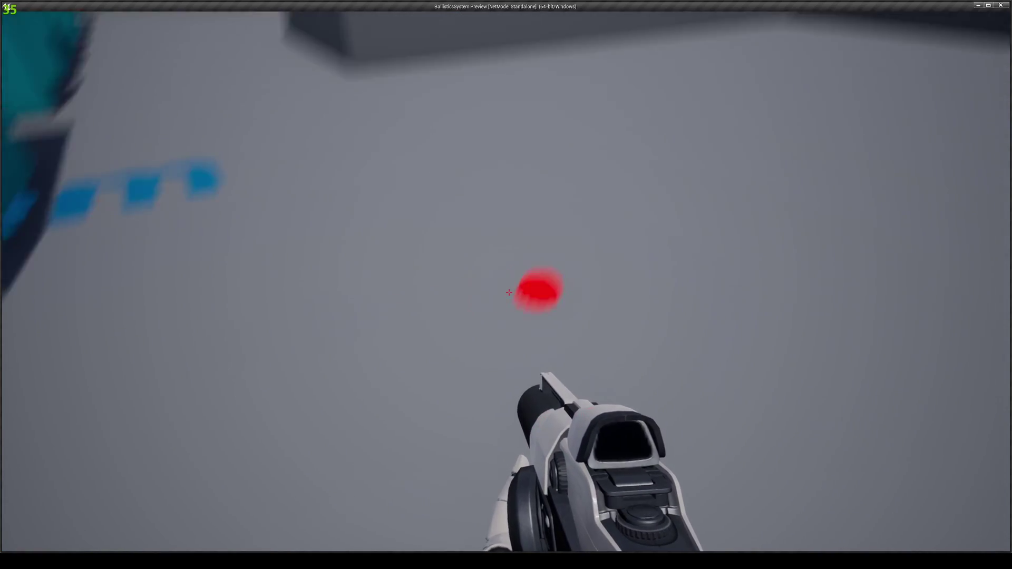
key("s")
key("a")
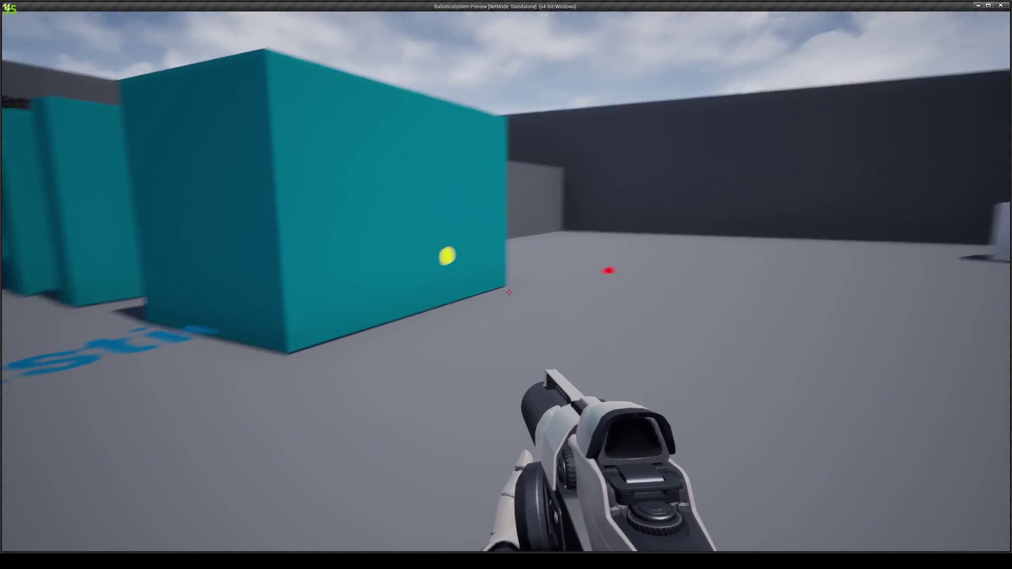
key("w")
left_click(509, 292)
key("d")
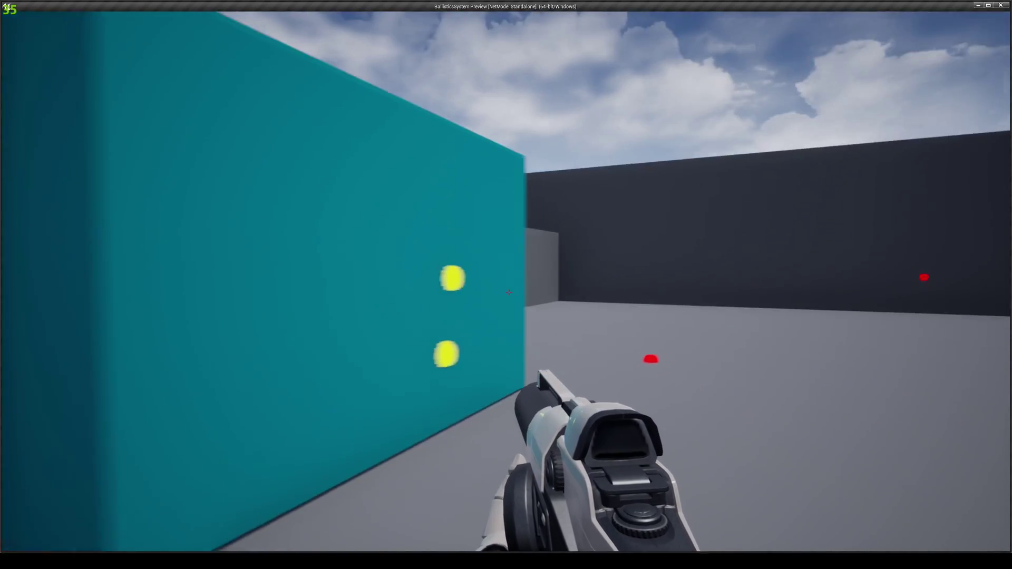
left_click(508, 292)
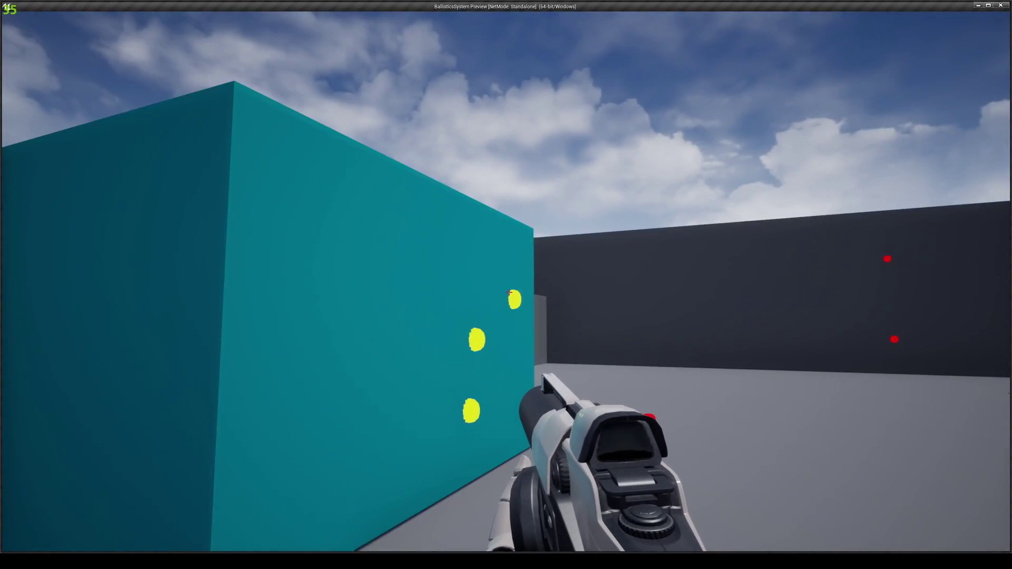
key("d")
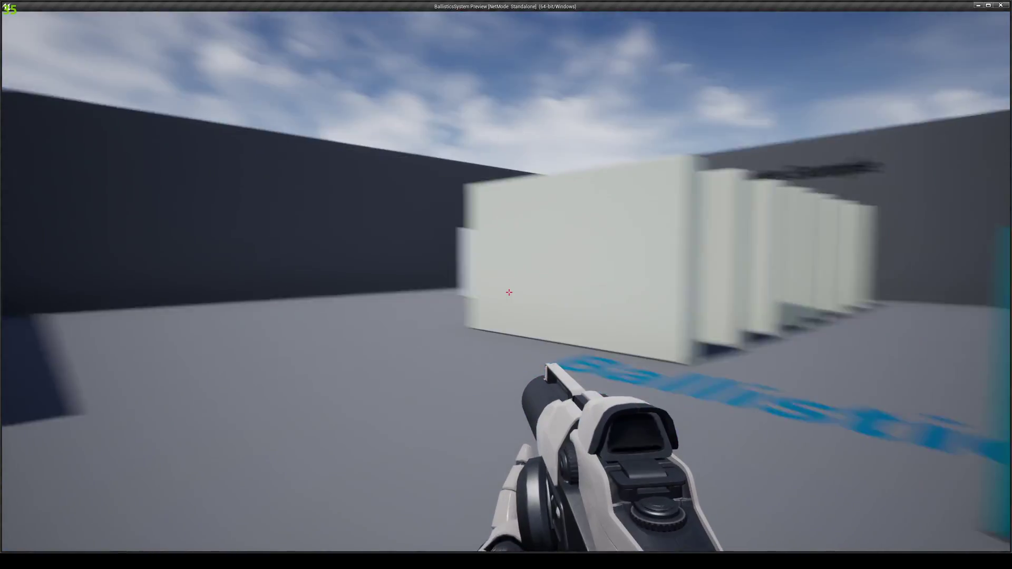
Walk over to the concrete row and look at the face of its front wall
key("w")
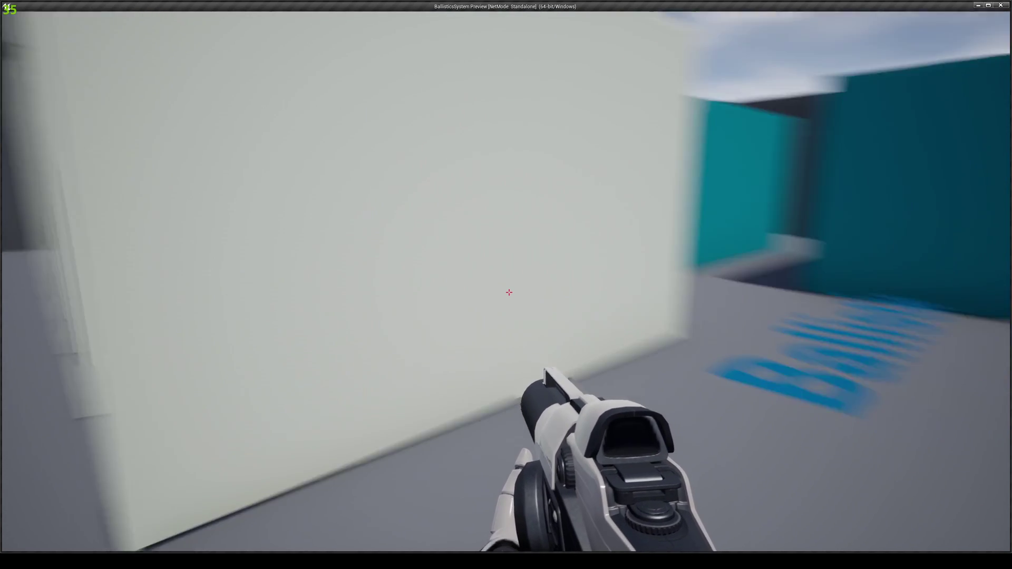
key("a")
key("d")
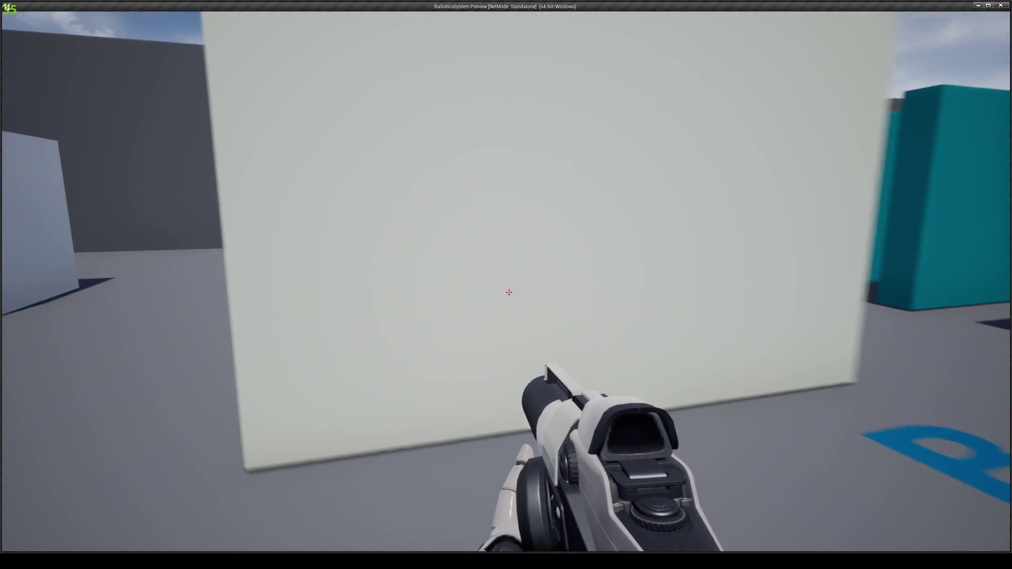
key("a")
key("w")
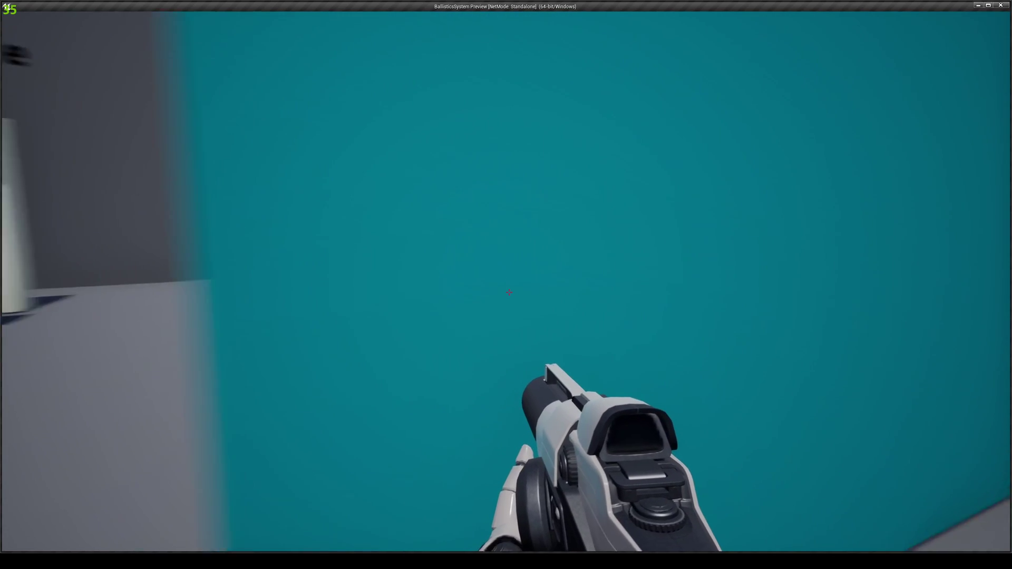
Shoot the metal wall just behind the thickened one and check the impact marks around the gap and the concrete row
left_click(509, 292)
key("s")
key("a")
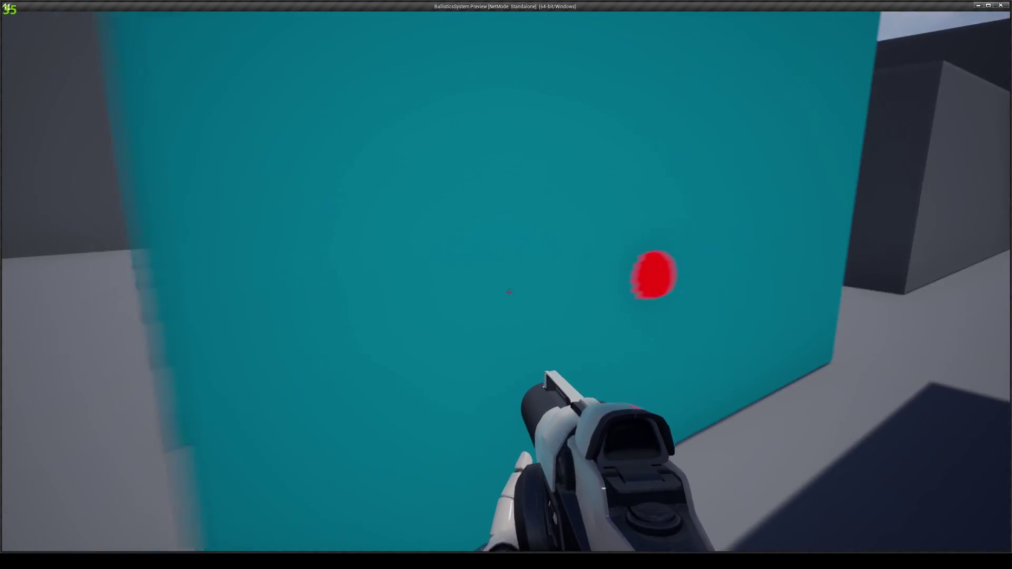
key("w")
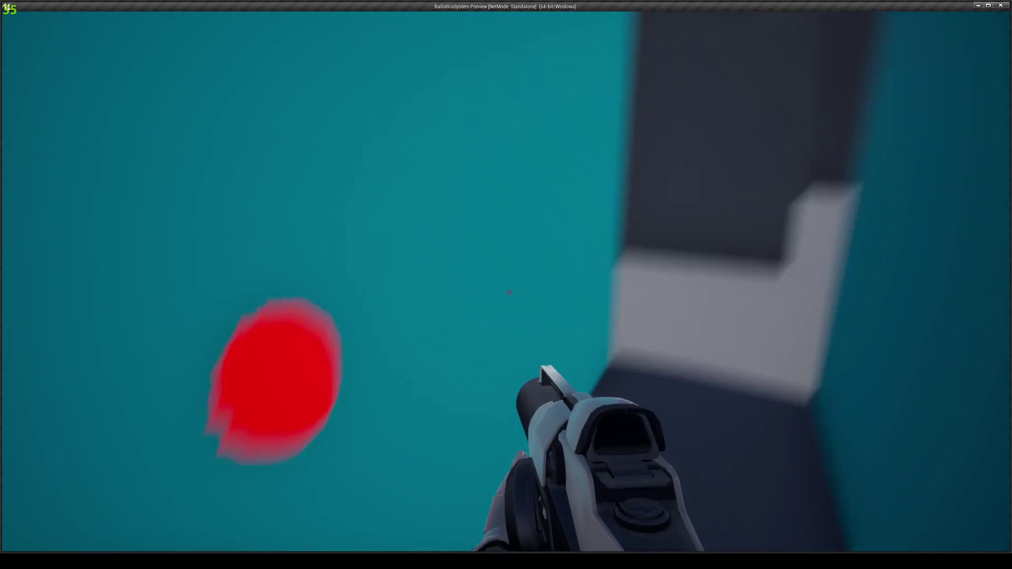
key("w")
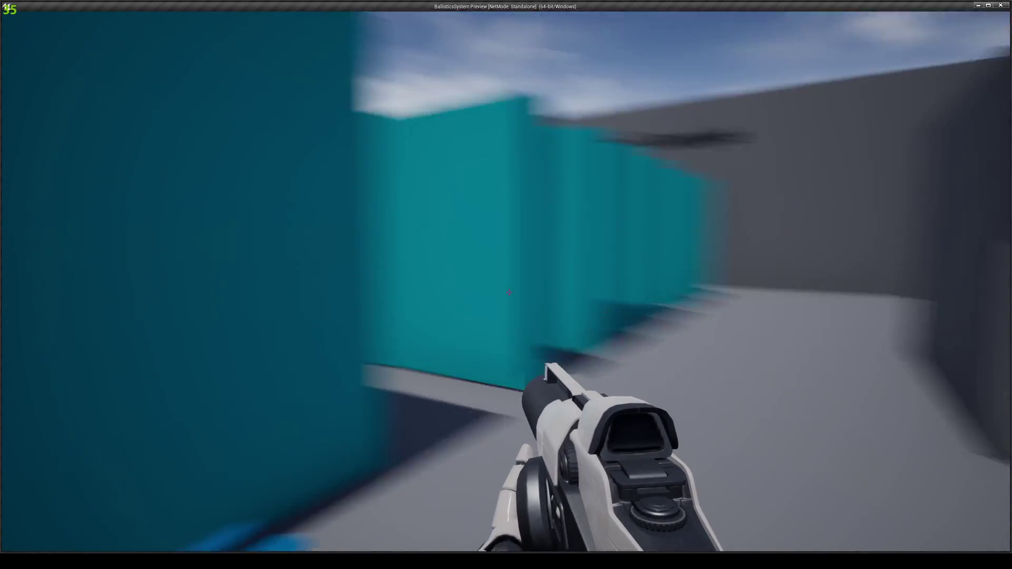
key("w")
key("w")
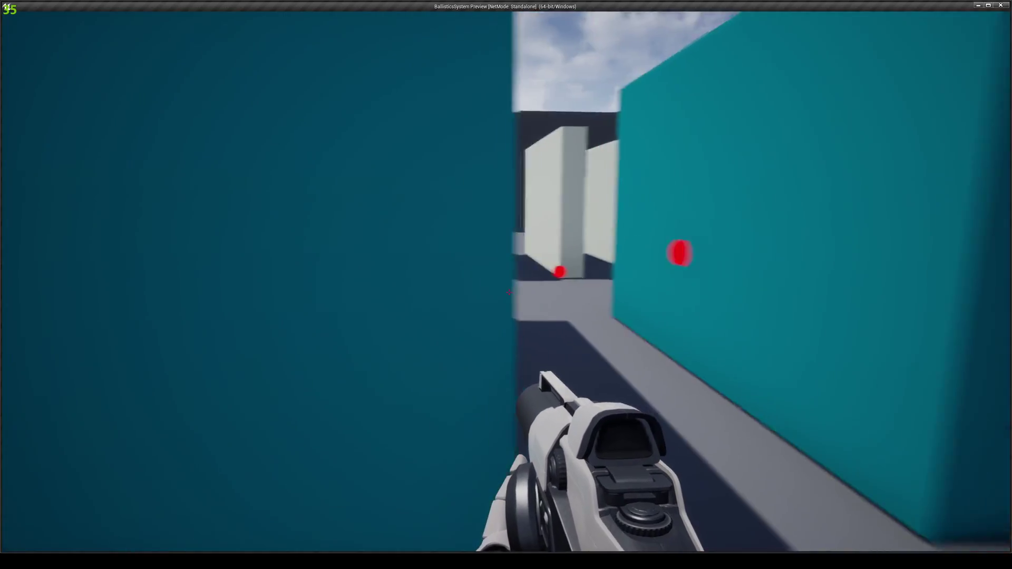
key("w")
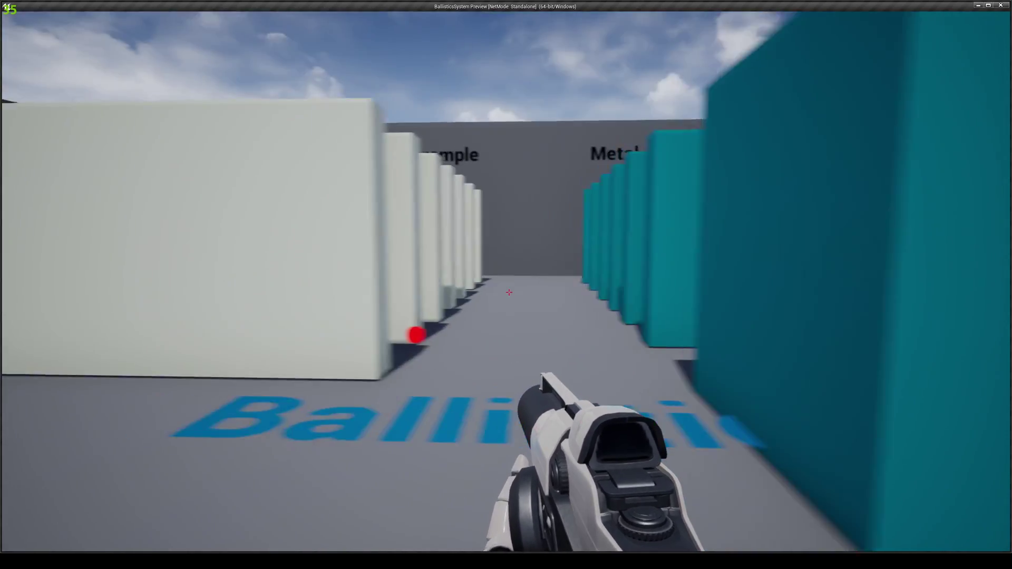
Return to the concrete row, shoot the front concrete wall and view the impact mark from the side
key("w")
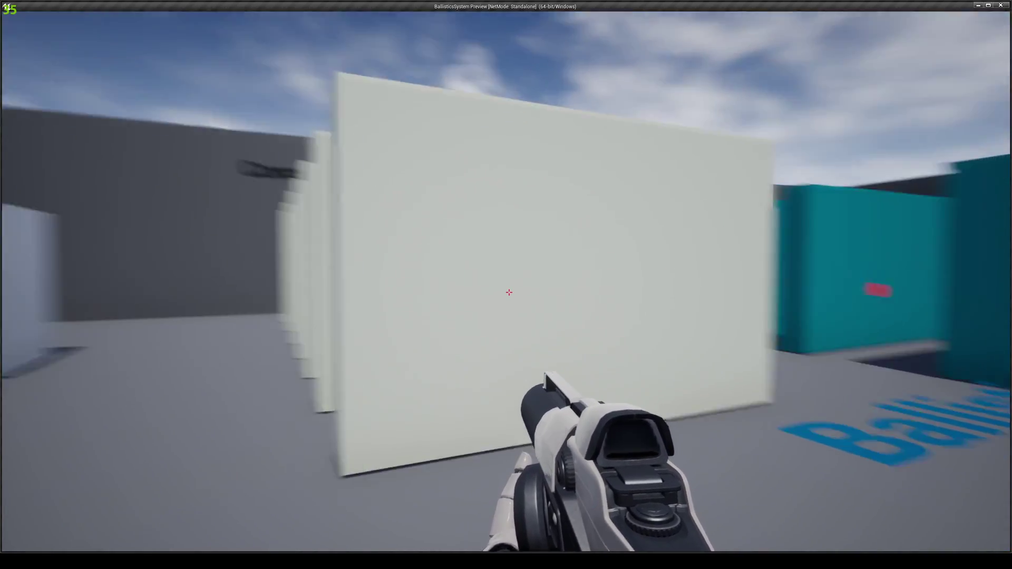
key("s")
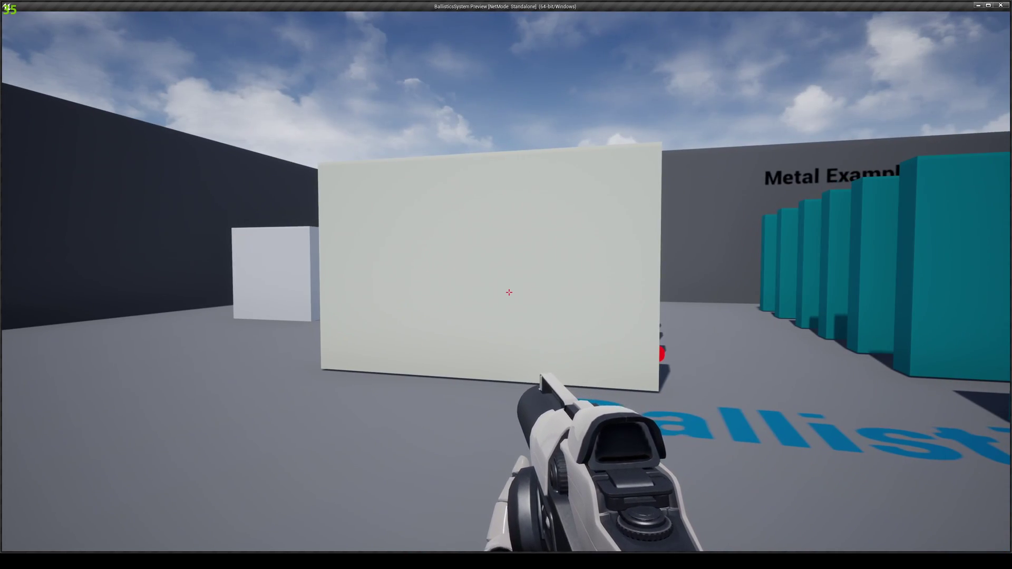
key("w")
left_click(509, 293)
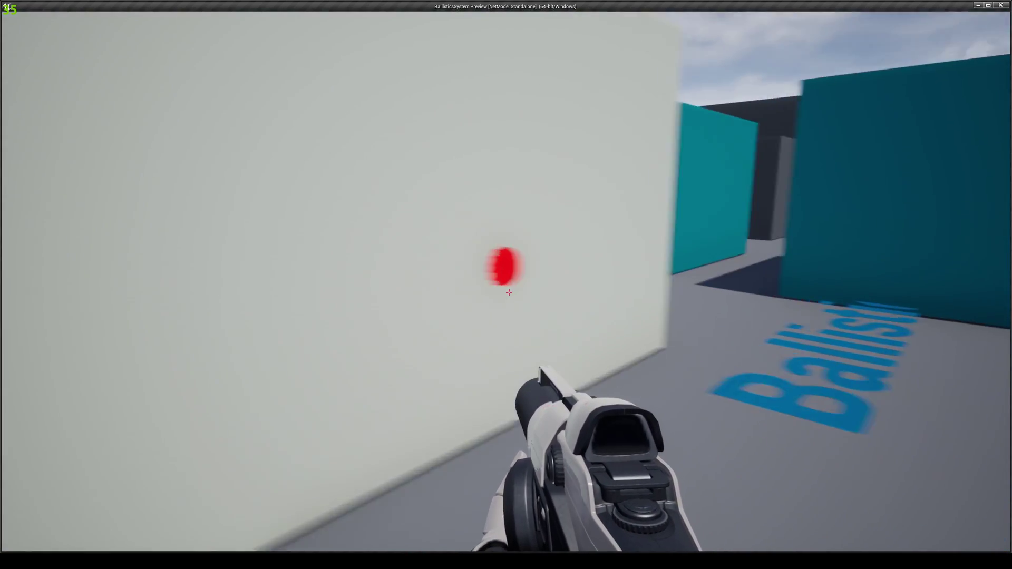
key("a")
key("d")
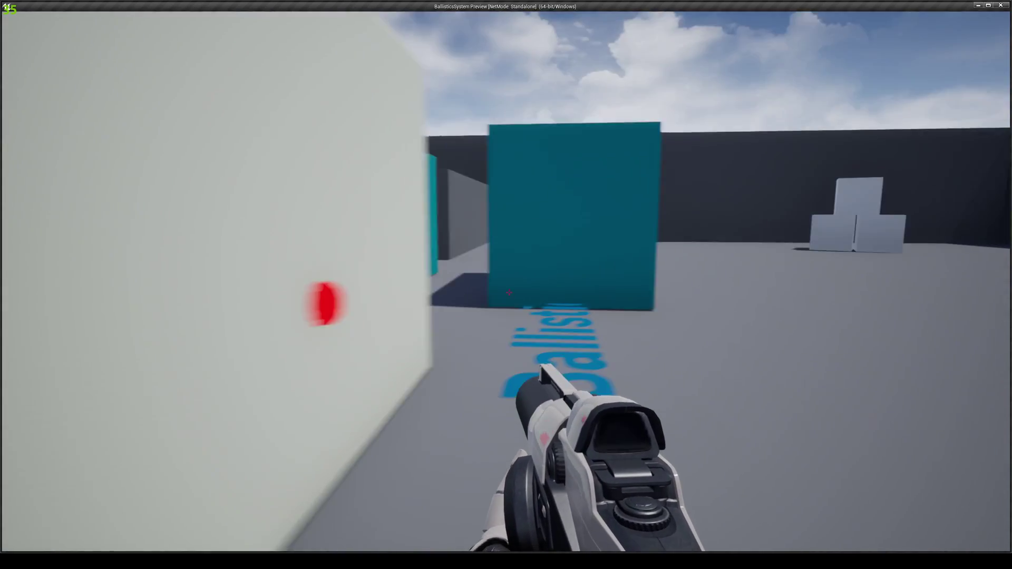
Fire a shallow-angle shot at the side of the thickened metal wall and examine the ricochet marks on the wall and floor
key("w")
left_click(509, 292)
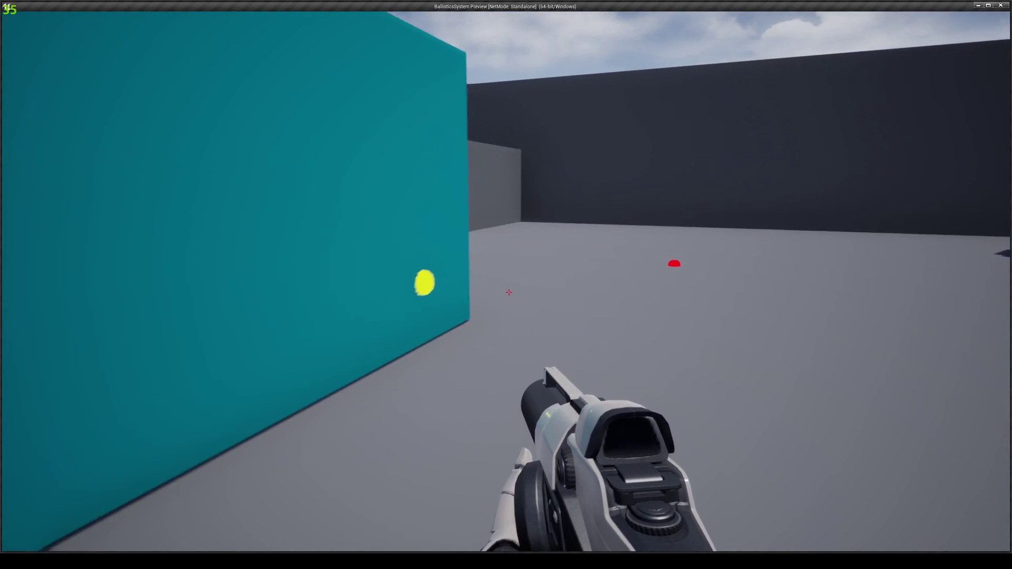
key("w")
key("s")
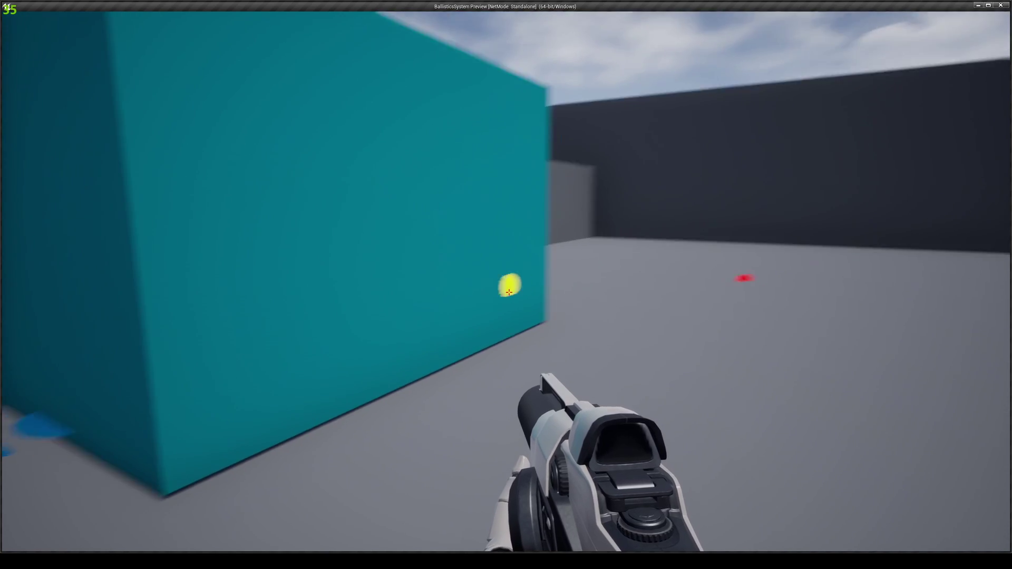
key("a")
key("d")
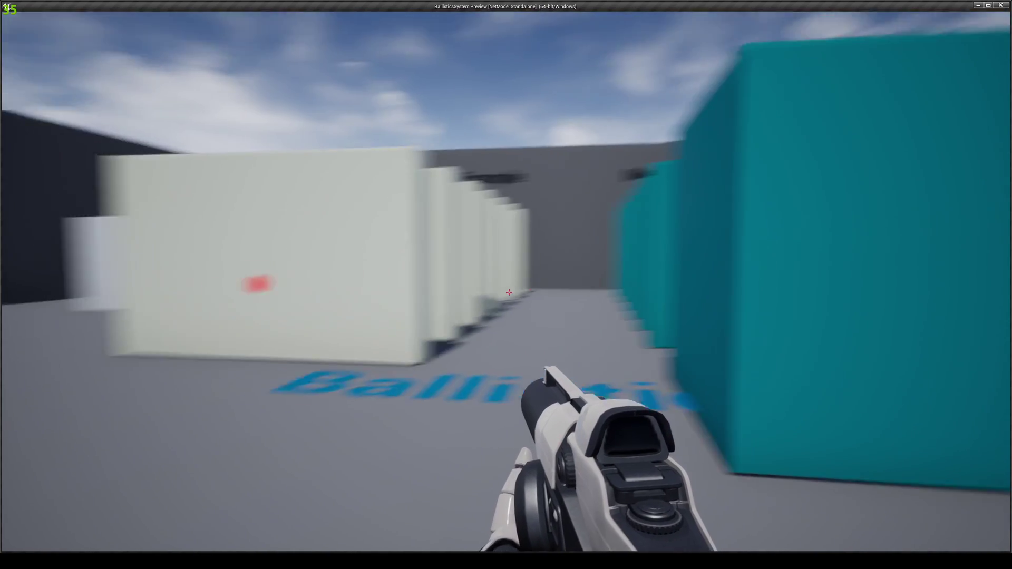
key("w")
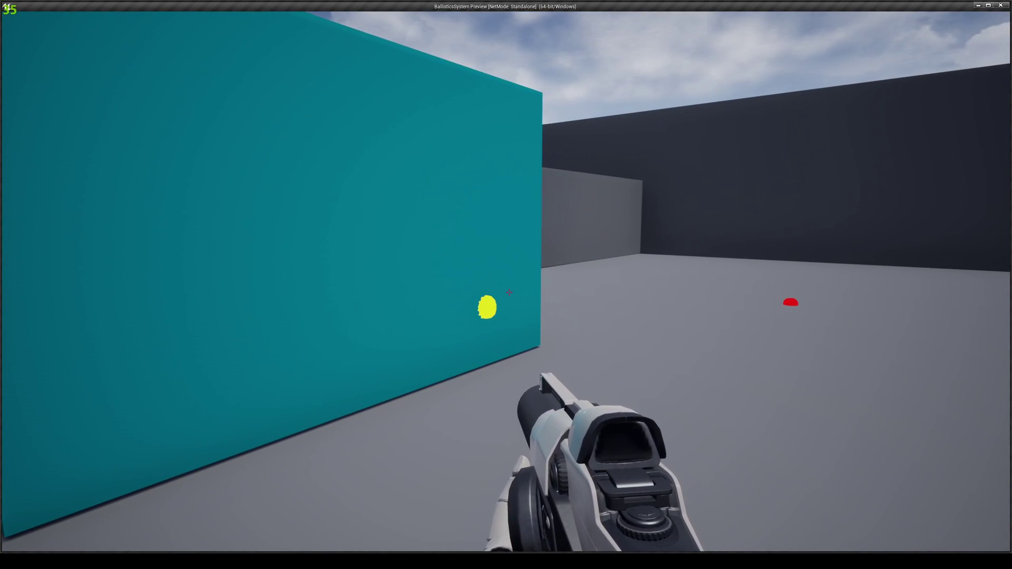
Stop the play test and open the BP_TestCharacter blueprint from the Test folder inside Blueprints
key("Escape")
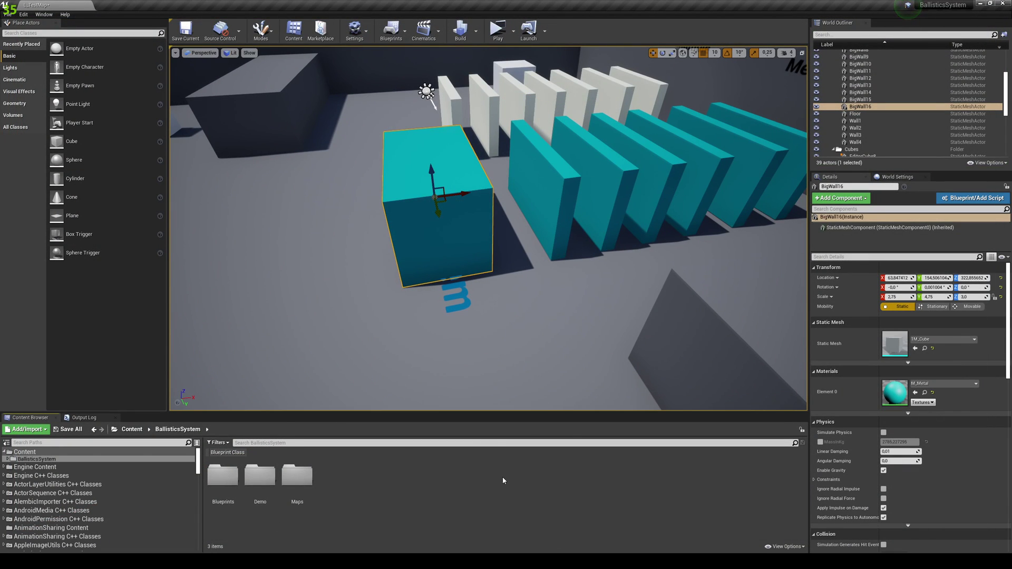
key("a")
right_click_drag(480, 283, 481, 282)
key("a")
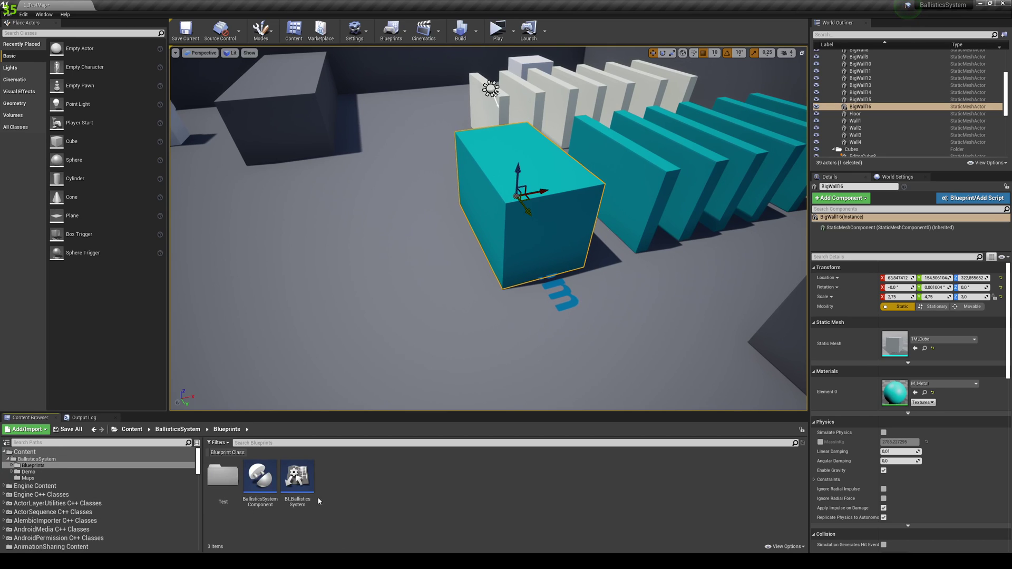
double_click(223, 479)
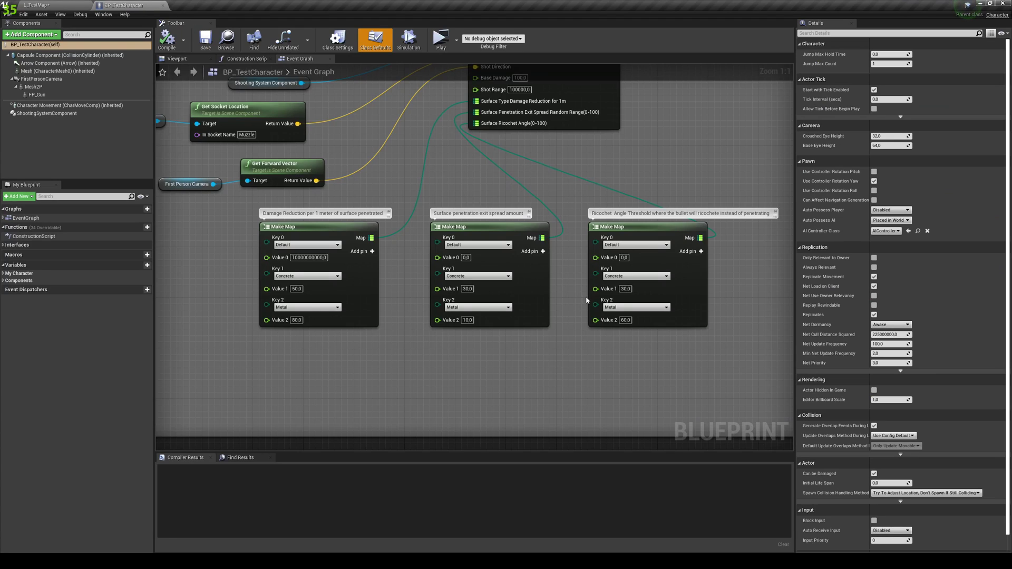
Survey the event graph's layout, including the Semi Auto Example and Full Auto Example sections
scroll(499, 311, "down", 4)
right_click_drag(504, 278, 608, 223)
scroll(608, 223, "down", 2)
mouse_move(542, 275)
right_mouse_down()
mouse_move(578, 301)
mouse_move(536, 273)
right_mouse_up()
scroll(578, 301, "up", 1)
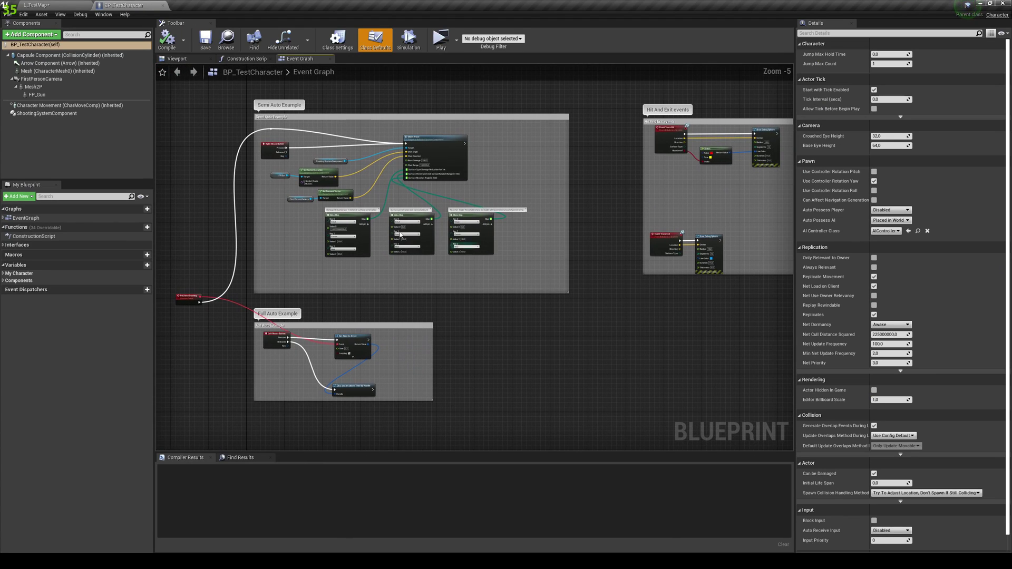
left_click_drag(665, 376, 663, 374)
left_click(663, 374)
Examine the Hit And Exit events section with the trace hit and trace exit events and their Draw Debug Sphere nodes
right_click_drag(720, 298, 567, 321)
scroll(569, 188, "up", 3)
right_click_drag(570, 187, 574, 240)
scroll(509, 232, "up", 2)
right_click_drag(511, 251, 483, 195)
scroll(490, 211, "down", 1)
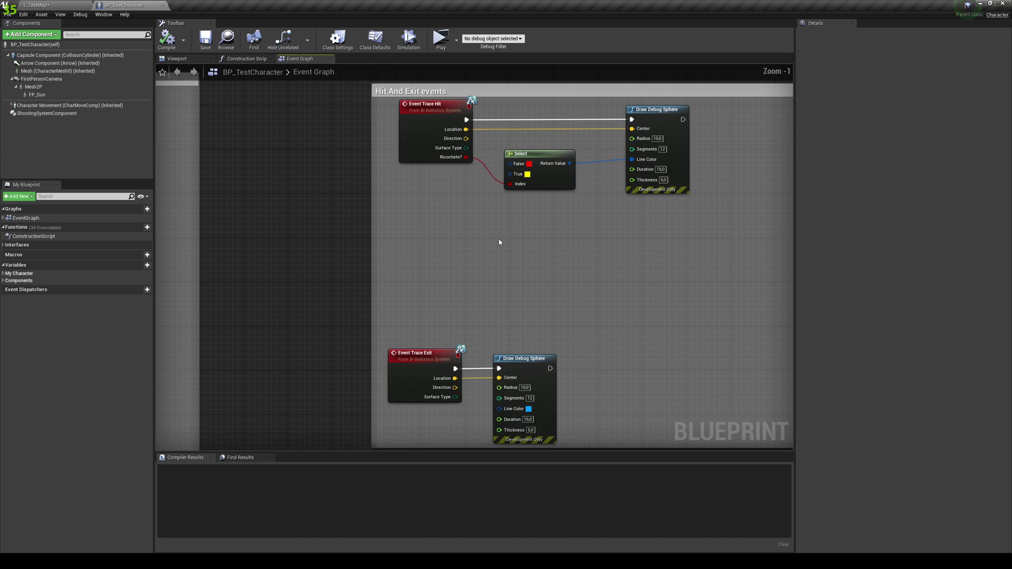
Inspect the Event Trace Hit outputs and the ricochet color selection, pulling a wire from the Surface Type pin and discarding it
right_click_drag(486, 346, 575, 299)
scroll(482, 174, "down", 4)
scroll(576, 216, "up", 1)
right_click_drag(575, 216, 515, 190)
scroll(513, 236, "up", 3)
right_click_drag(513, 236, 402, 299)
right_click_drag(473, 312, 399, 271)
scroll(398, 271, "up", 1)
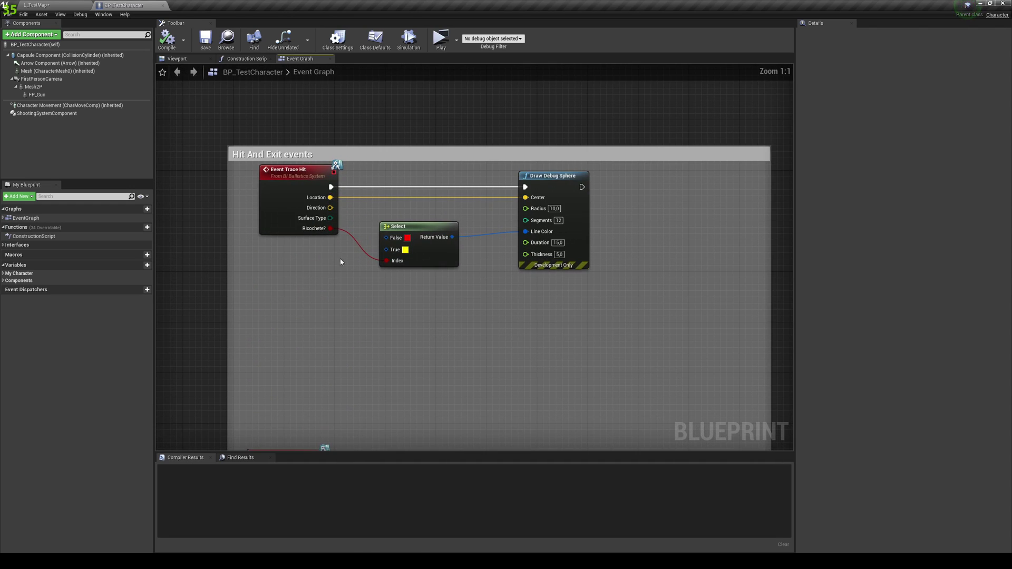
mouse_move(445, 308)
right_mouse_down()
mouse_move(428, 236)
mouse_move(374, 212)
right_mouse_up()
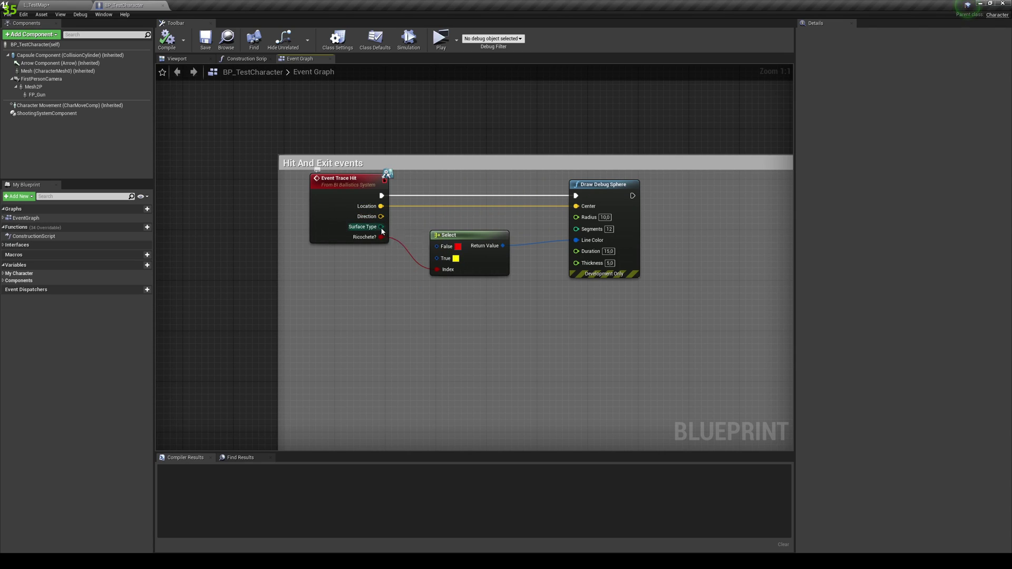
left_click_drag(382, 231, 429, 343)
left_click(391, 346)
Return to the Semi Auto Example section and examine the inputs feeding the Shoot Trace node
mouse_move(476, 356)
right_mouse_down()
mouse_move(488, 346)
mouse_move(479, 255)
mouse_move(555, 290)
mouse_move(510, 307)
right_mouse_up()
scroll(514, 287, "down", 4)
scroll(482, 317, "up", 3)
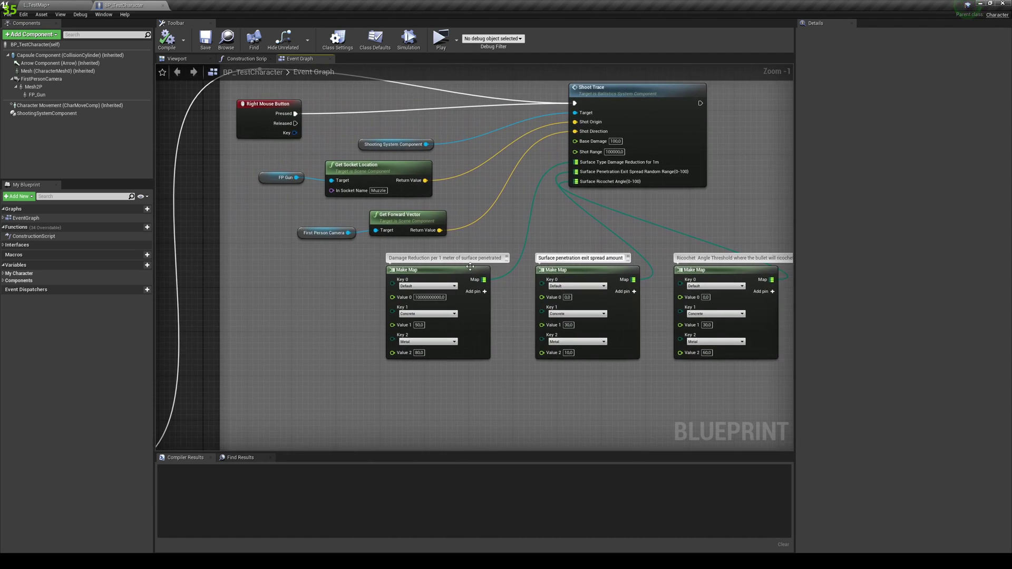
scroll(471, 266, "up", 1)
right_click_drag(559, 215, 533, 221)
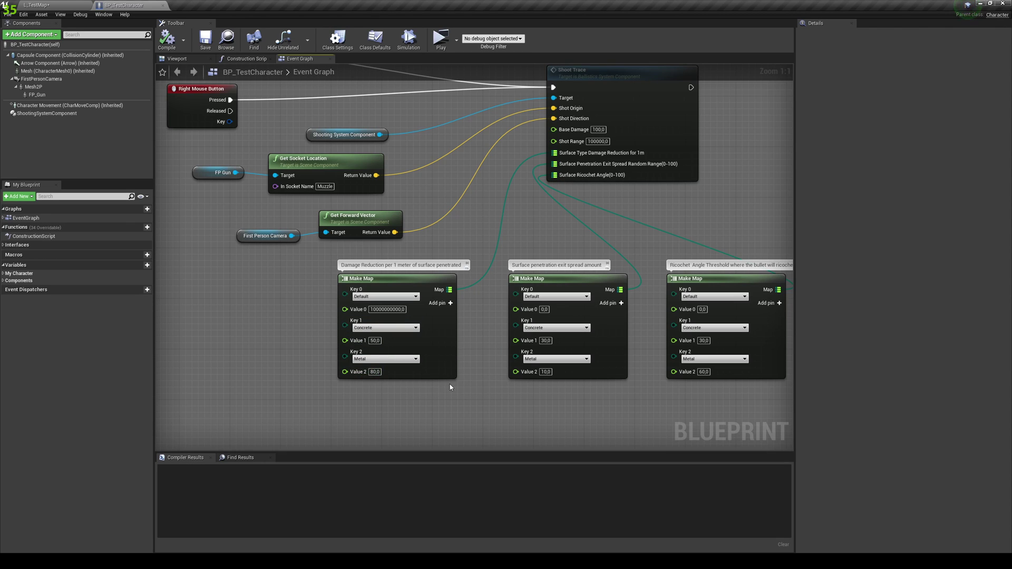
Review the damage reduction, penetration exit spread and ricochet angle maps for the Default, Concrete and Metal surfaces
right_click_drag(451, 387, 445, 363)
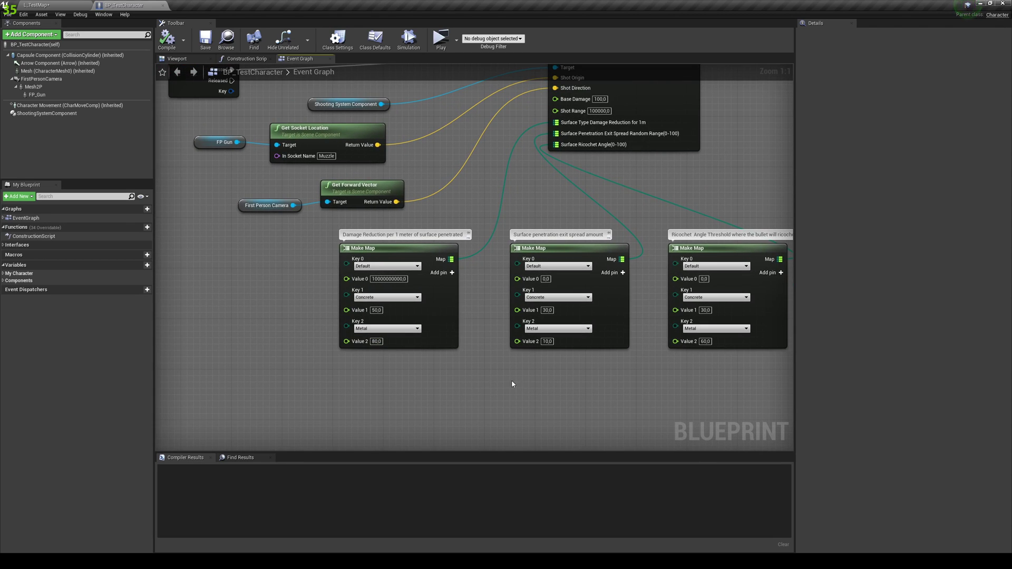
right_click_drag(512, 384, 455, 382)
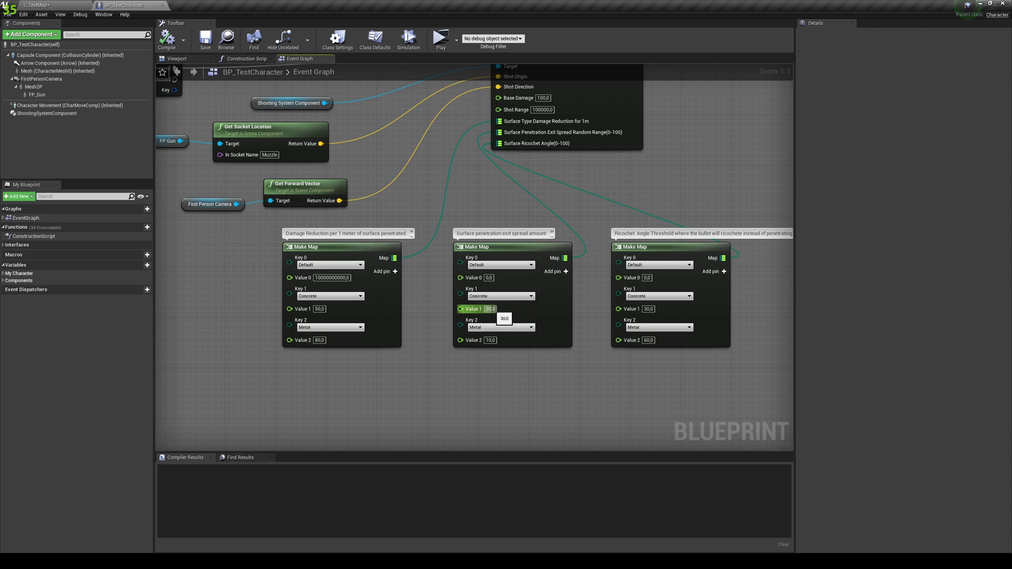
right_click_drag(525, 397, 517, 377)
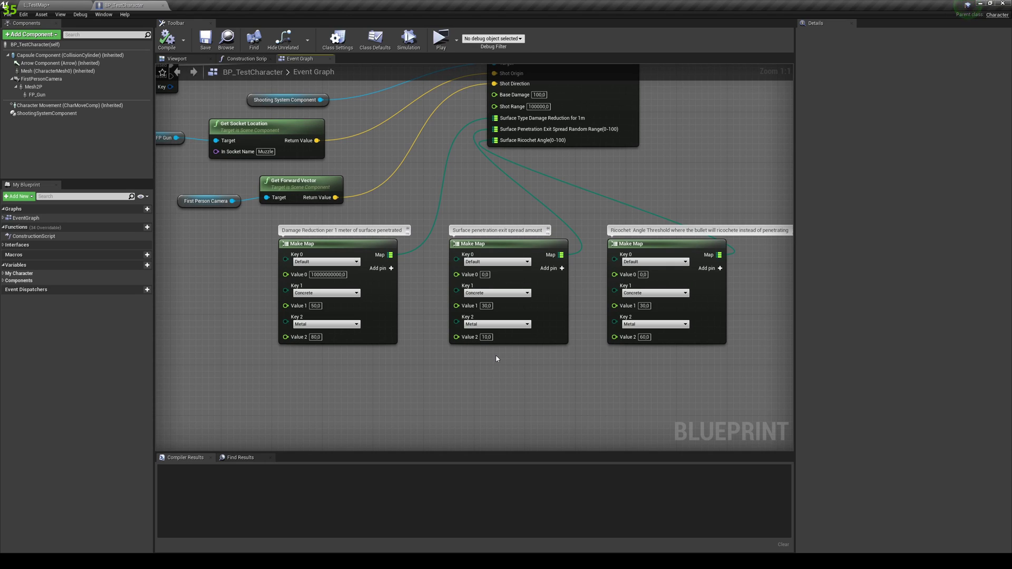
right_click_drag(499, 362, 473, 379)
right_click_drag(602, 383, 565, 398)
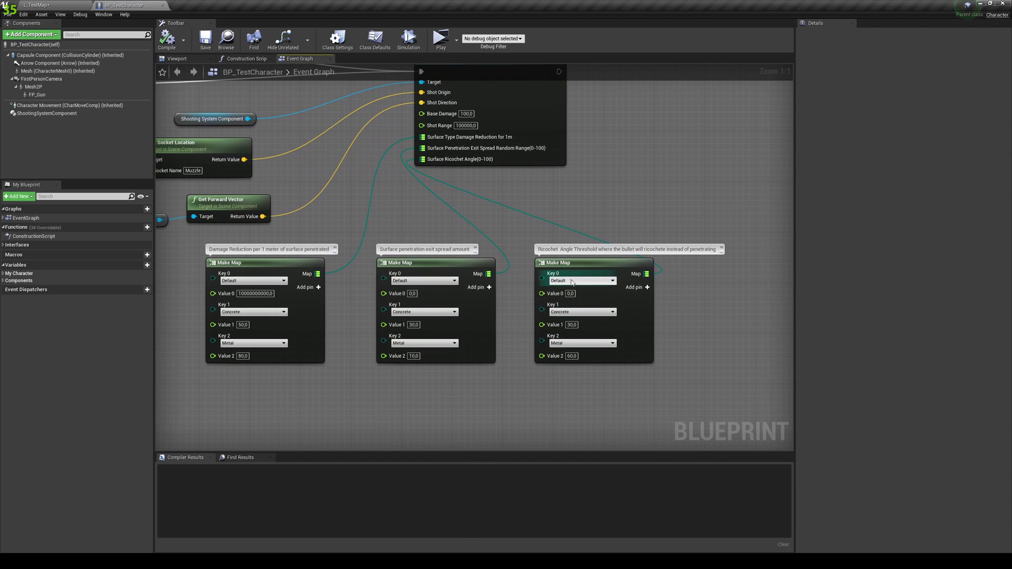
right_click_drag(574, 246, 619, 294)
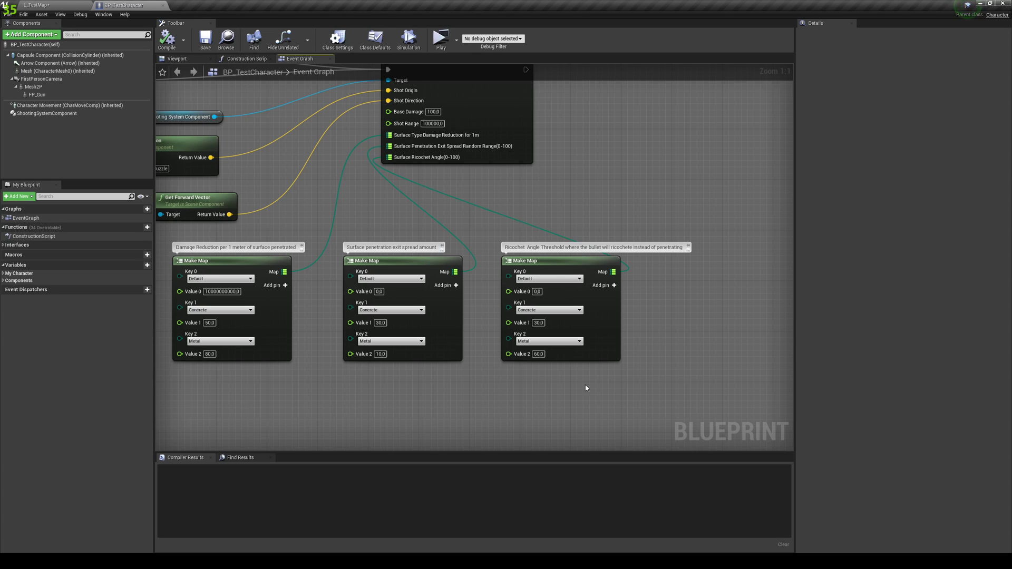
right_click_drag(565, 370, 591, 366)
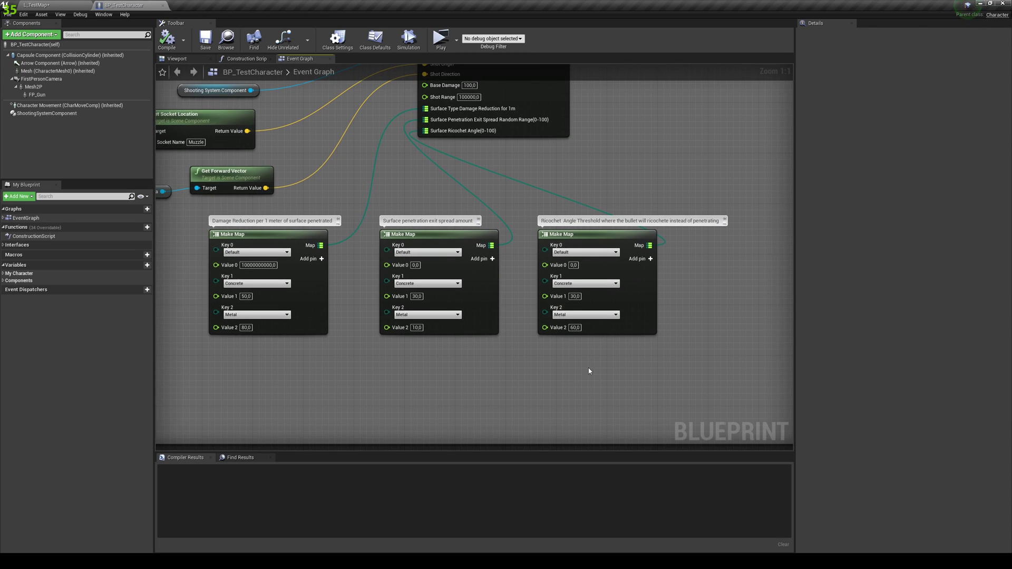
scroll(546, 346, "down", 2)
scroll(552, 359, "up", 2)
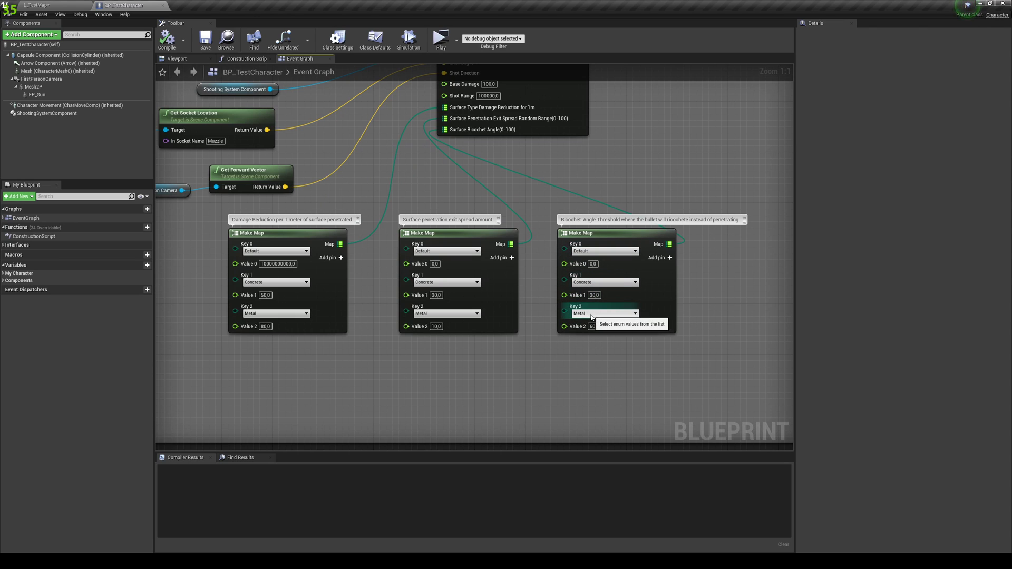
Check the Physical Surface types in the project's Physics settings, then return to the BP_TestCharacter event graph
left_click(53, 5)
left_click(355, 29)
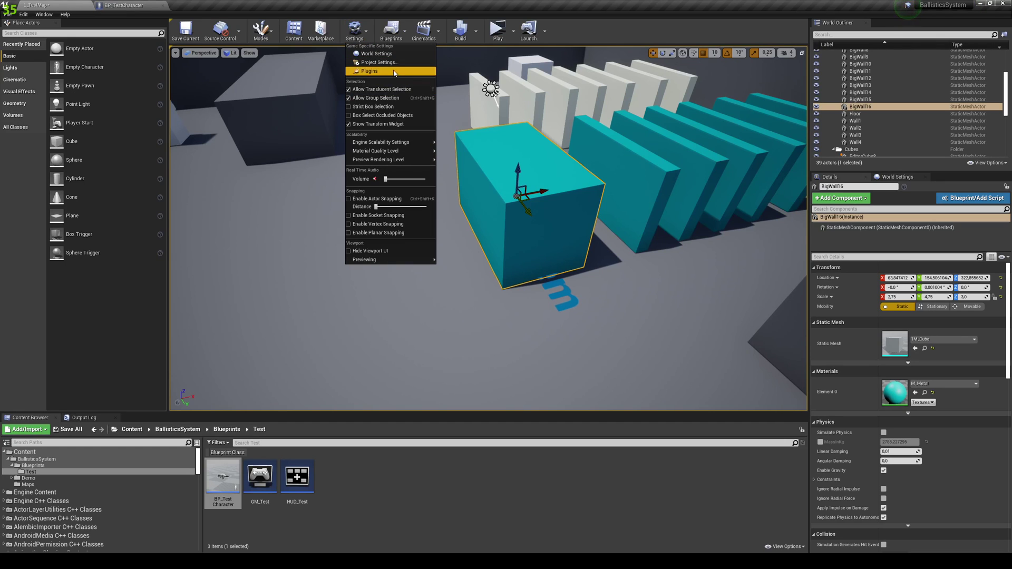
left_click(379, 68)
scroll(62, 374, "down", 3)
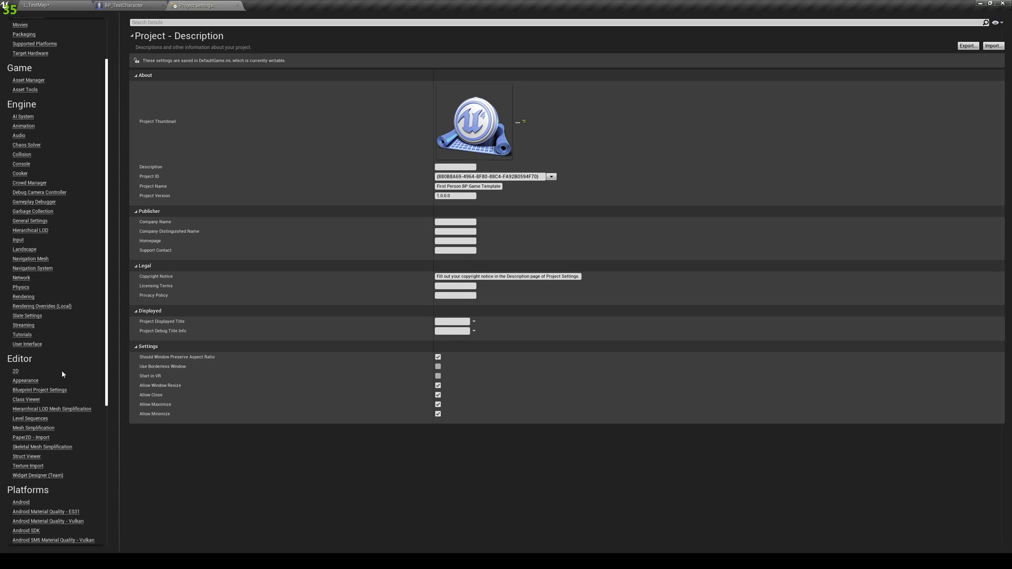
left_click(21, 287)
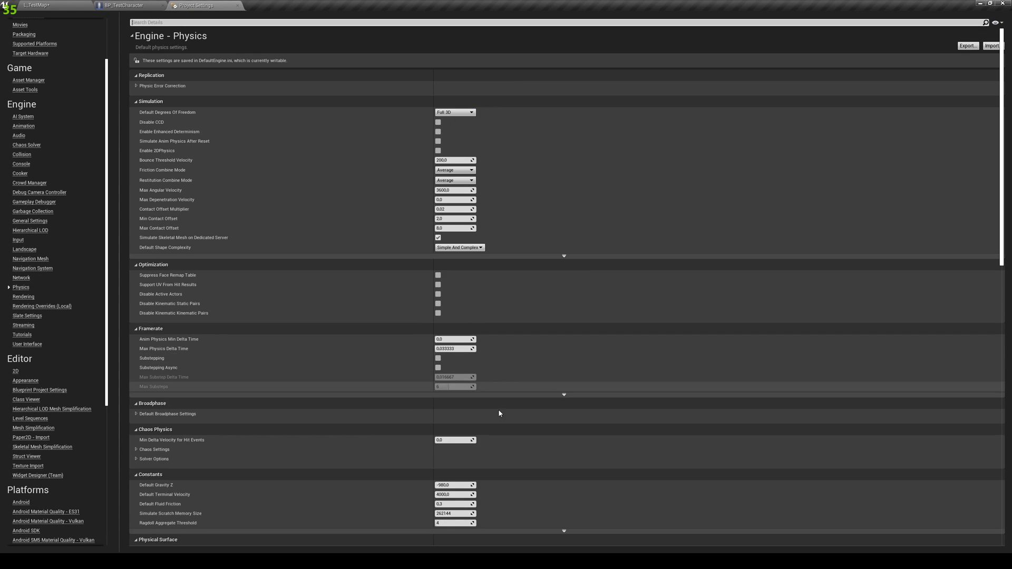
scroll(534, 406, "down", 10)
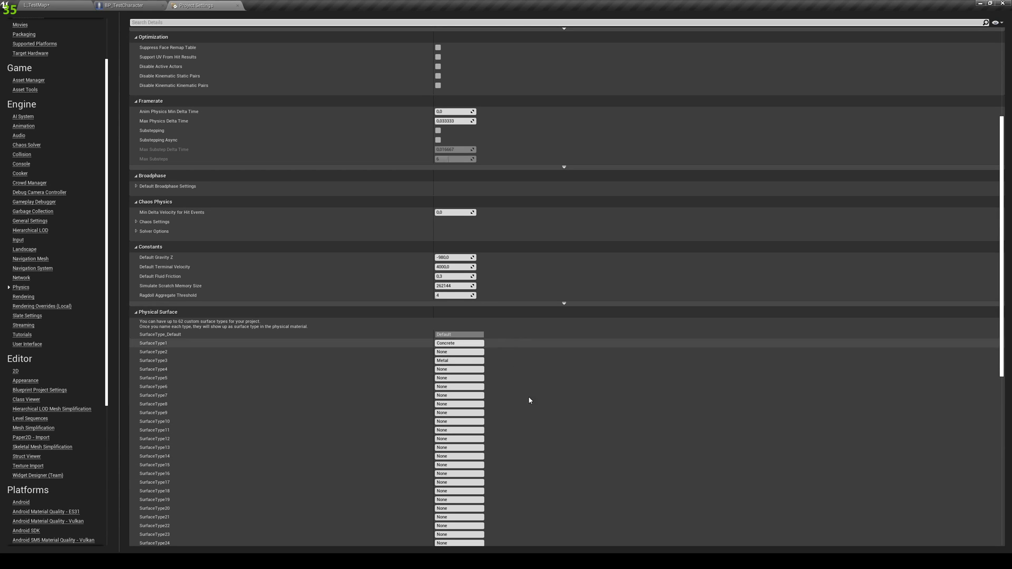
left_click(237, 5)
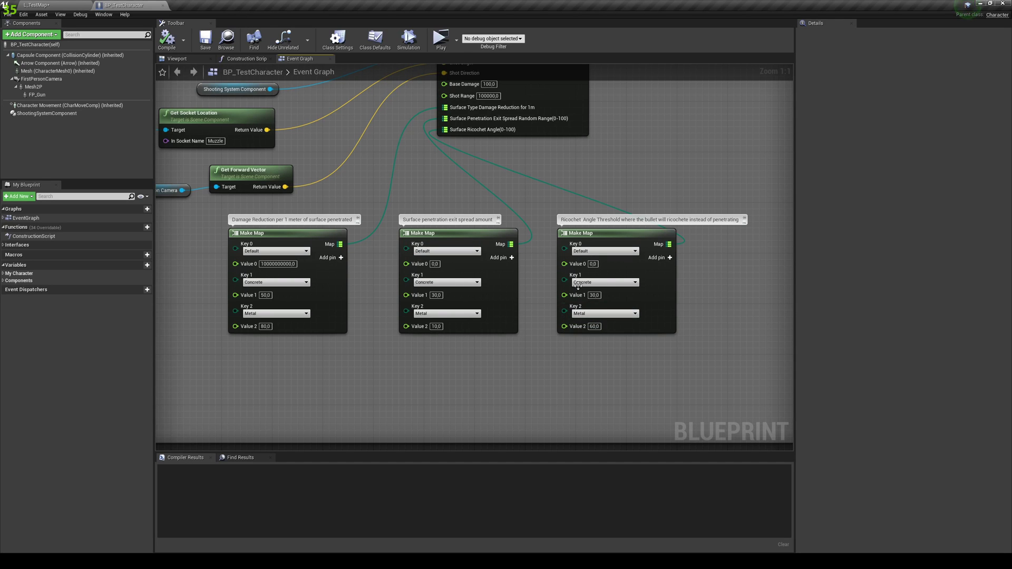
Examine the Full Auto Example section with its Left Mouse Button event and timer nodes
scroll(596, 264, "down", 5)
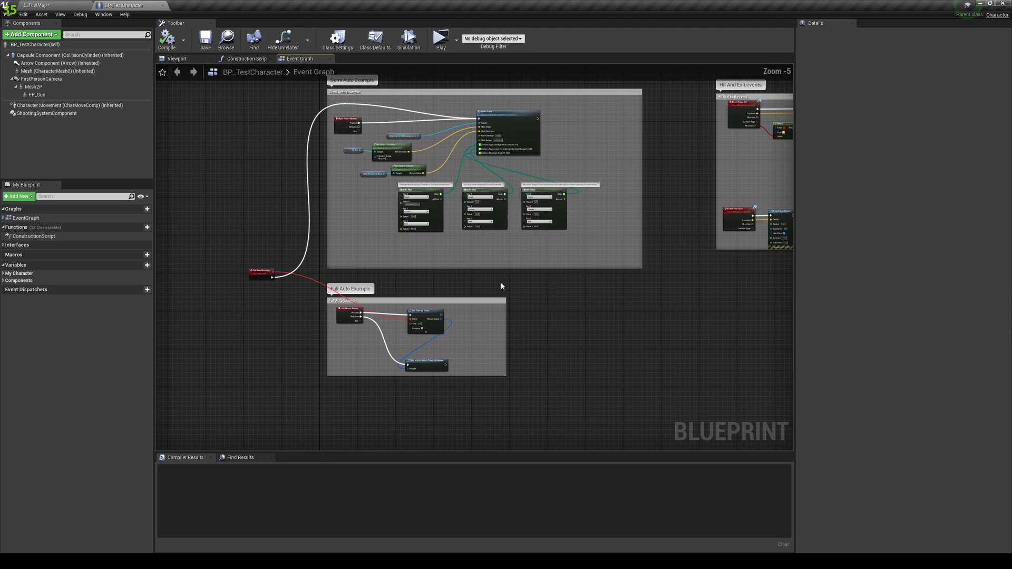
scroll(501, 286, "up", 4)
right_click_drag(500, 287, 675, 228)
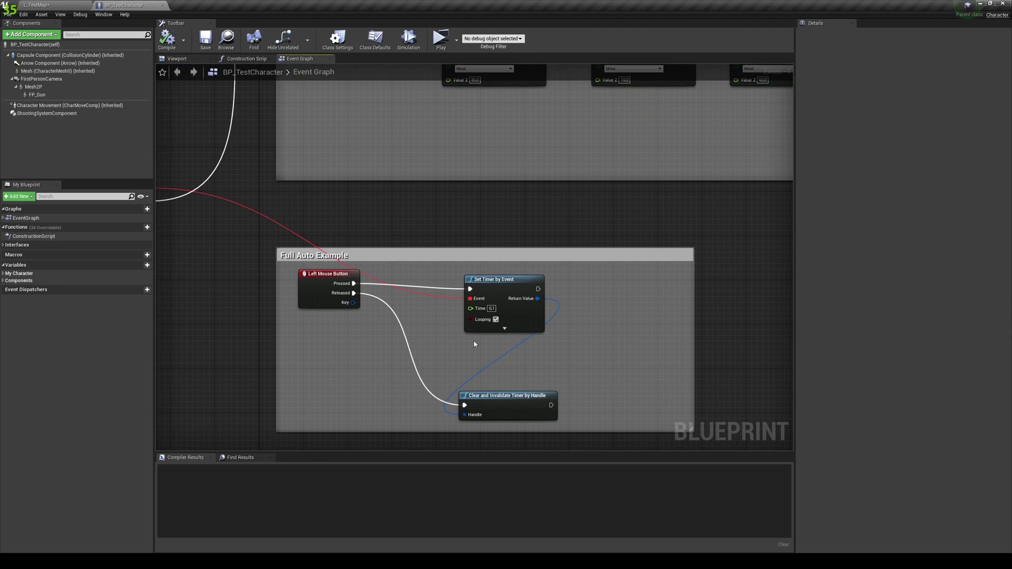
Play the test map and fire a full-auto burst at the front metal block while moving toward it
left_click(61, 4)
left_click(498, 31)
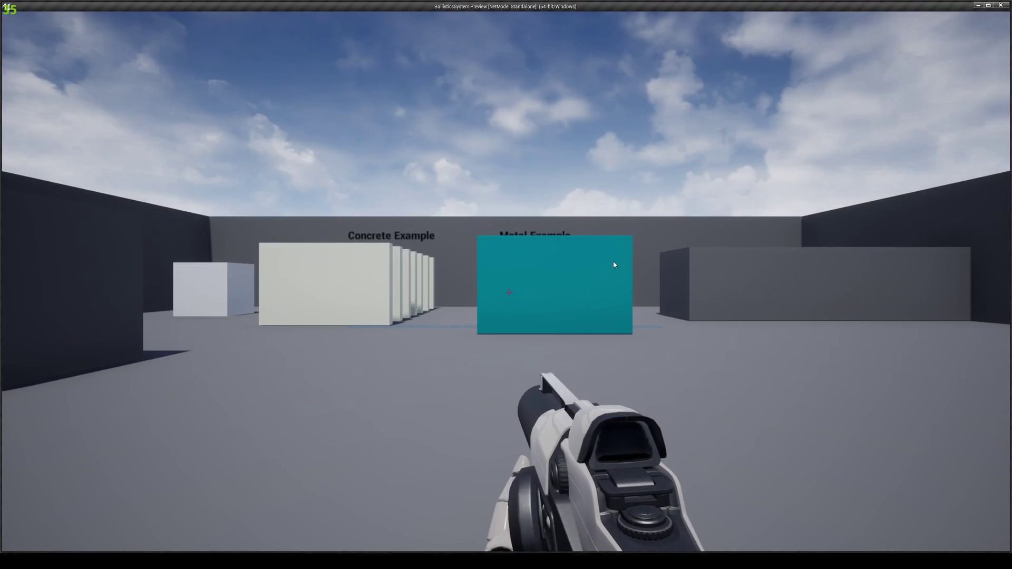
key("w")
left_click(509, 292)
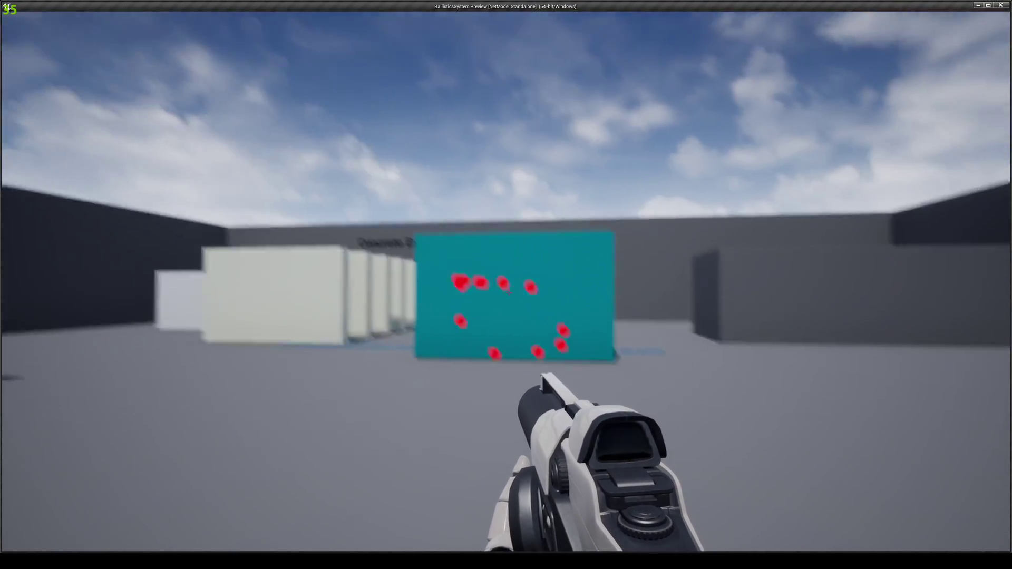
key("w")
key("d")
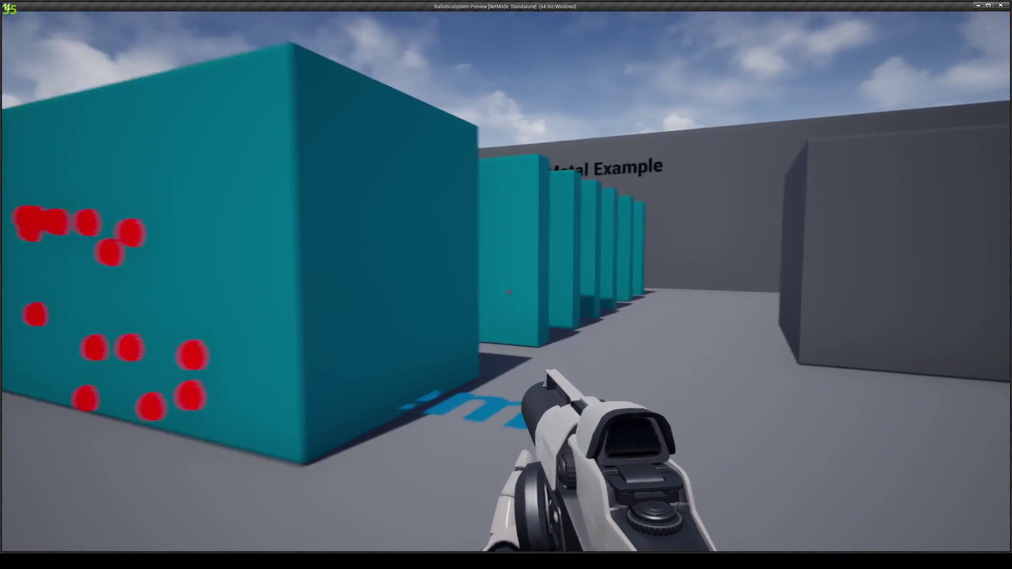
Spray the front concrete wall, inspect the hit and exit marks between the walls from several sides, and end the play session
key("w")
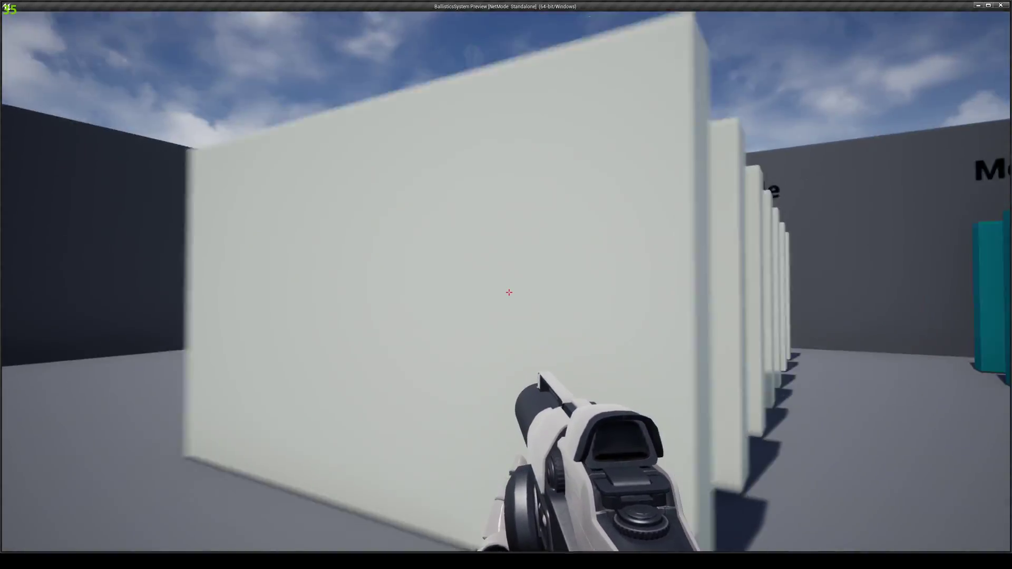
left_click_drag(508, 292, 509, 292)
key("w")
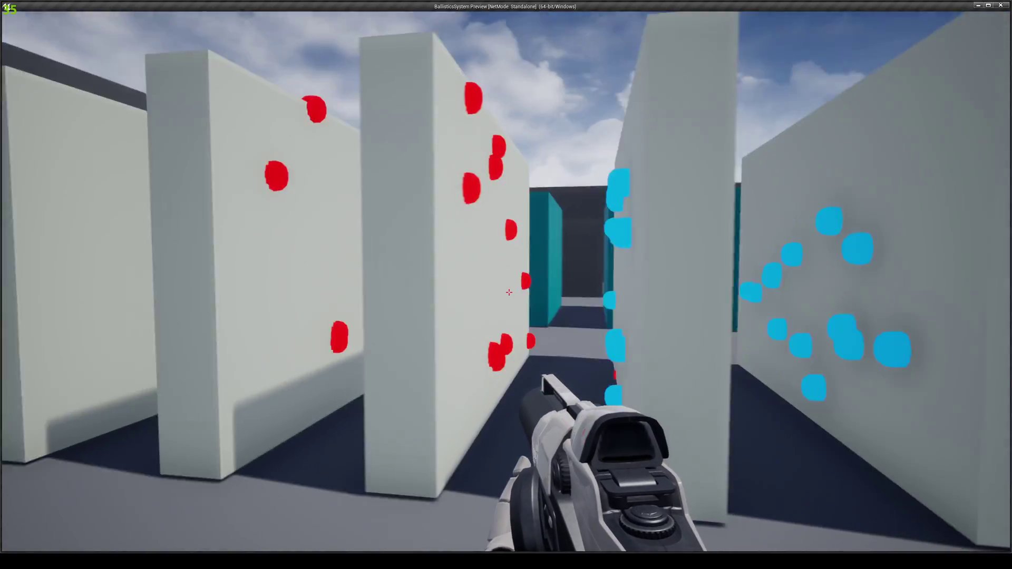
key("s")
key("w")
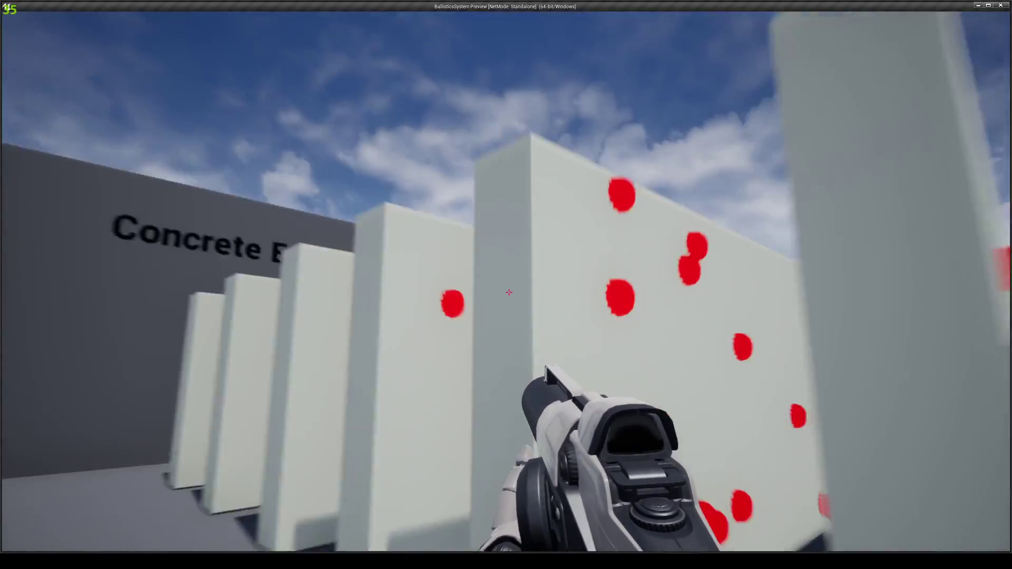
key("d")
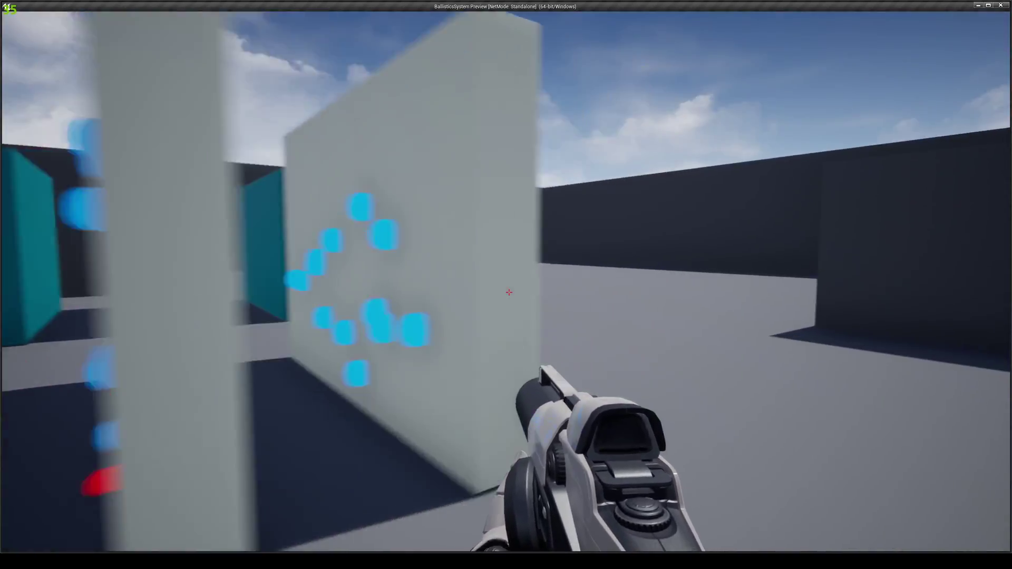
key("s")
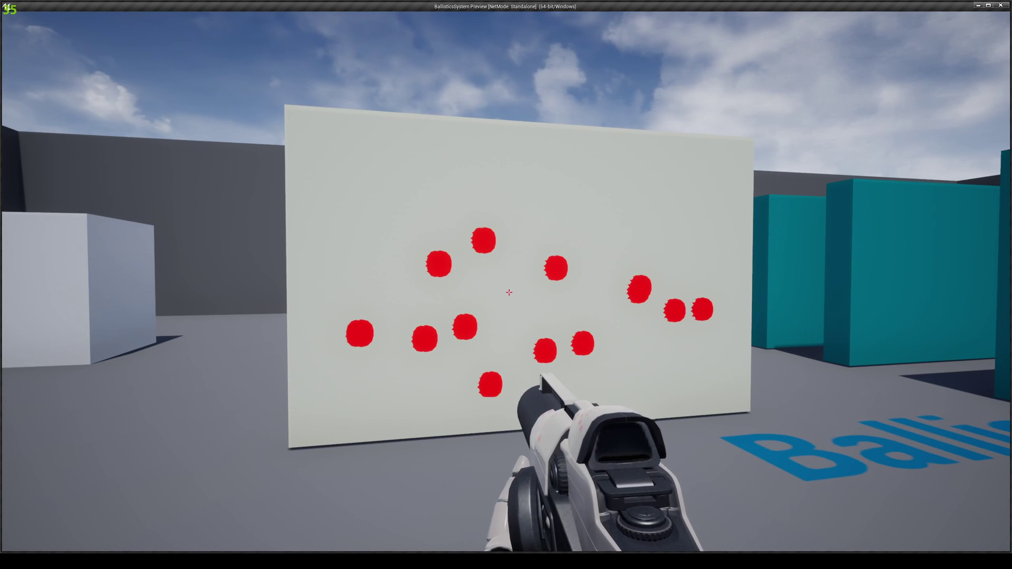
key("a")
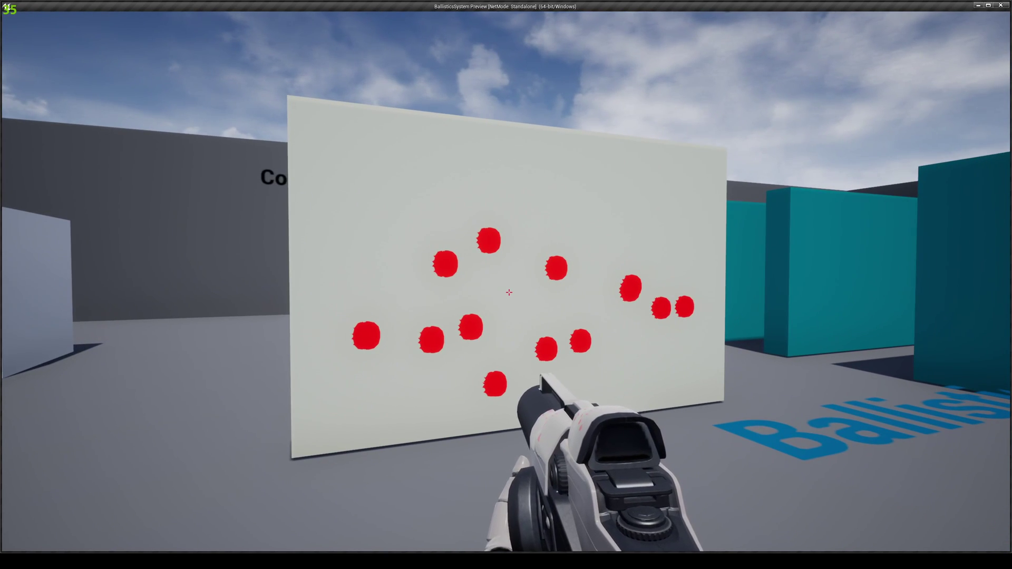
key("a")
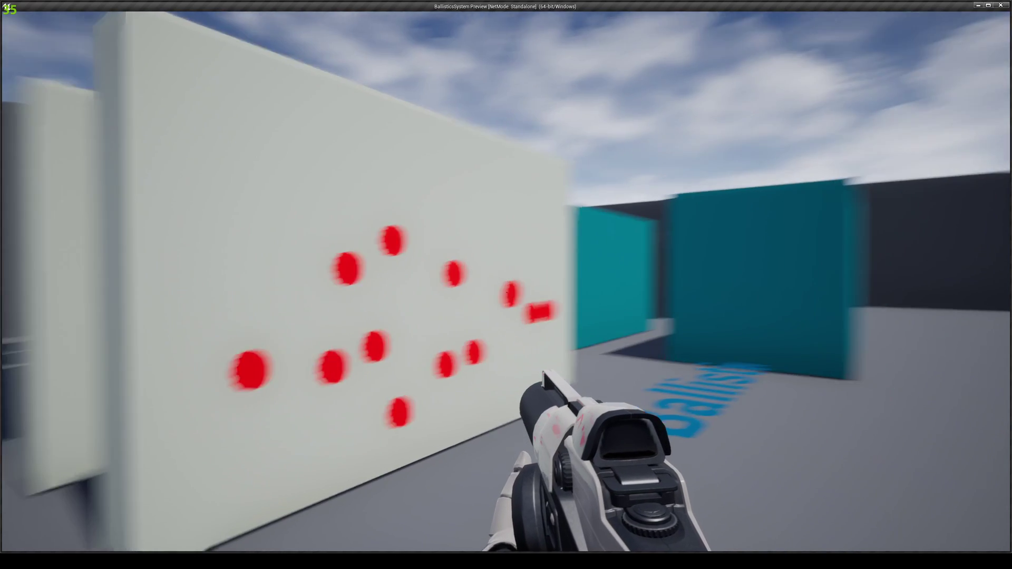
key("Escape")
Inspect the ShootingSystemComponent settings in BP_TestCharacter, expanding Trace Object Types and widening the name column to read Ricochet Damage Loss Percentage
left_click(133, 4)
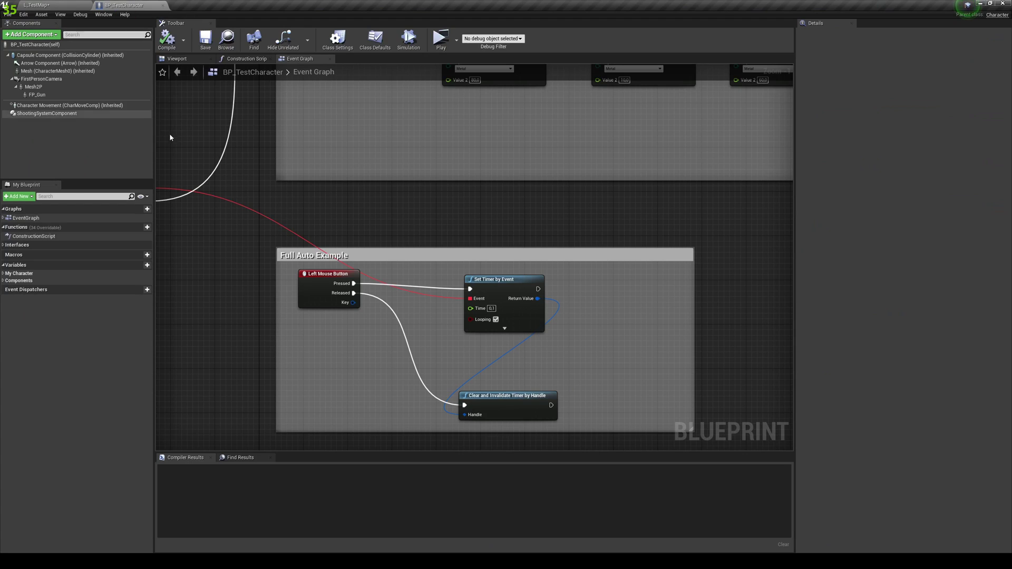
left_click(42, 115)
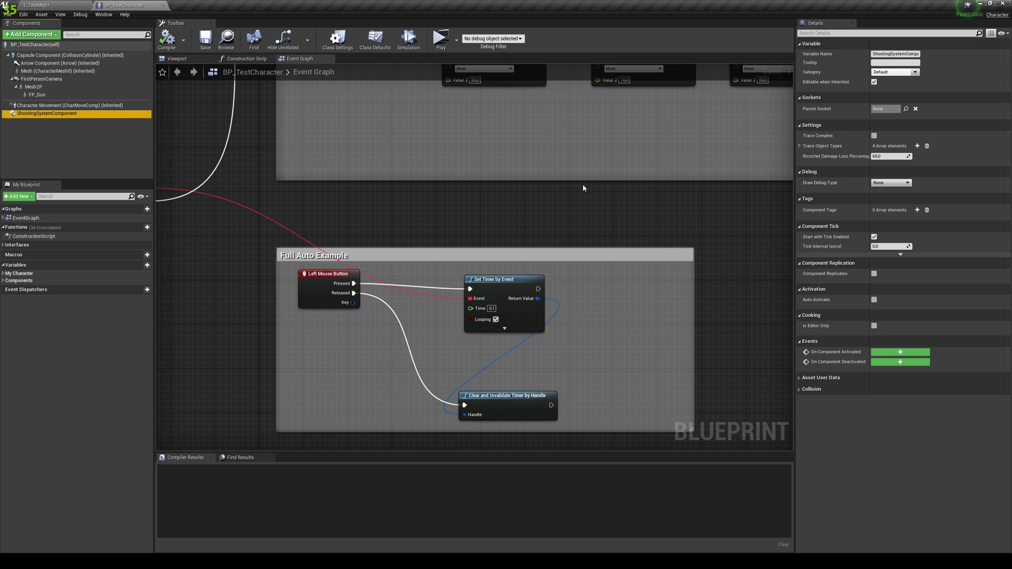
left_click(799, 146)
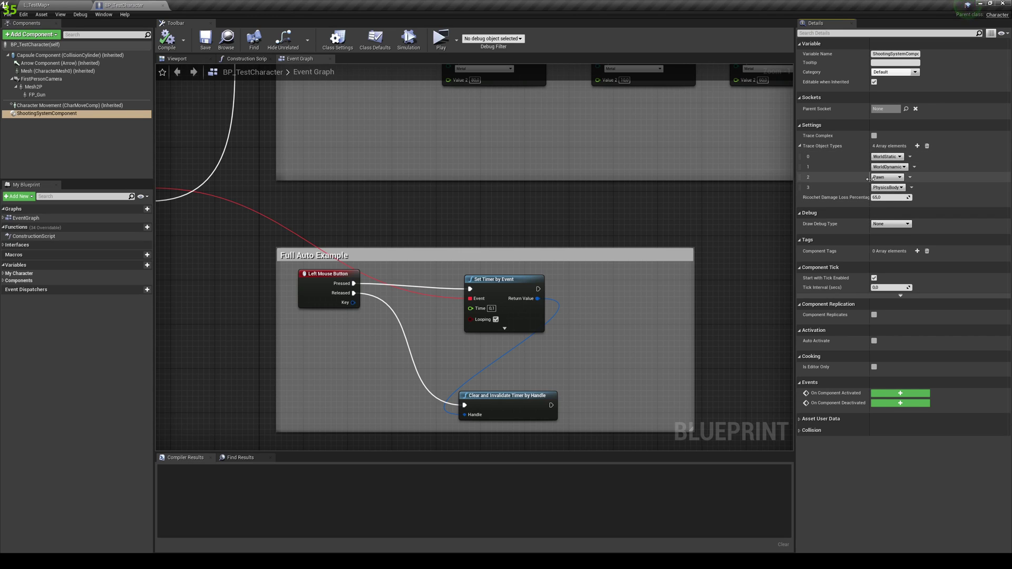
left_click_drag(869, 178, 887, 179)
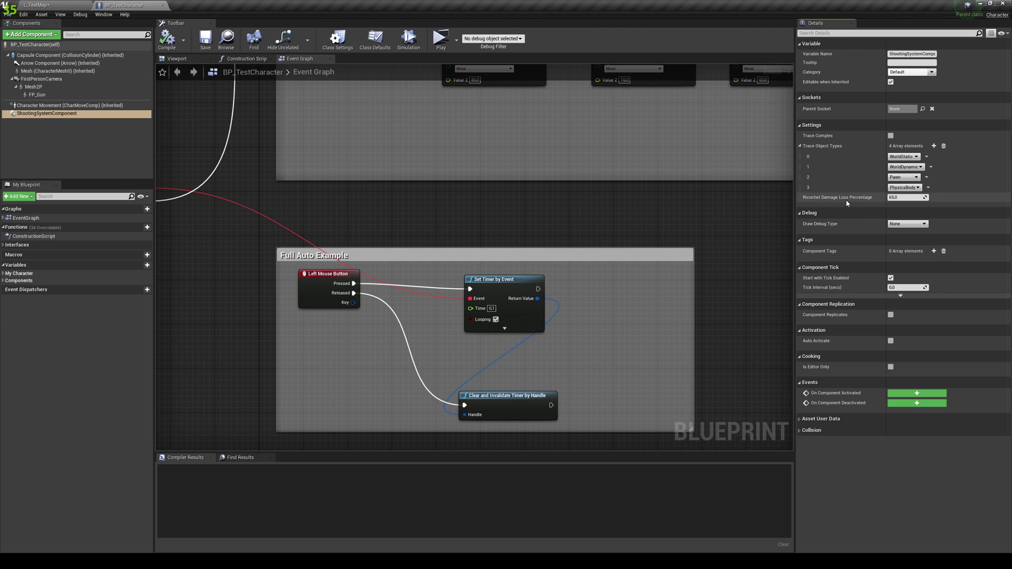
Go back to the Semi Auto Example section and review the Shoot Trace node with its three surface maps
right_click_drag(701, 212, 613, 267)
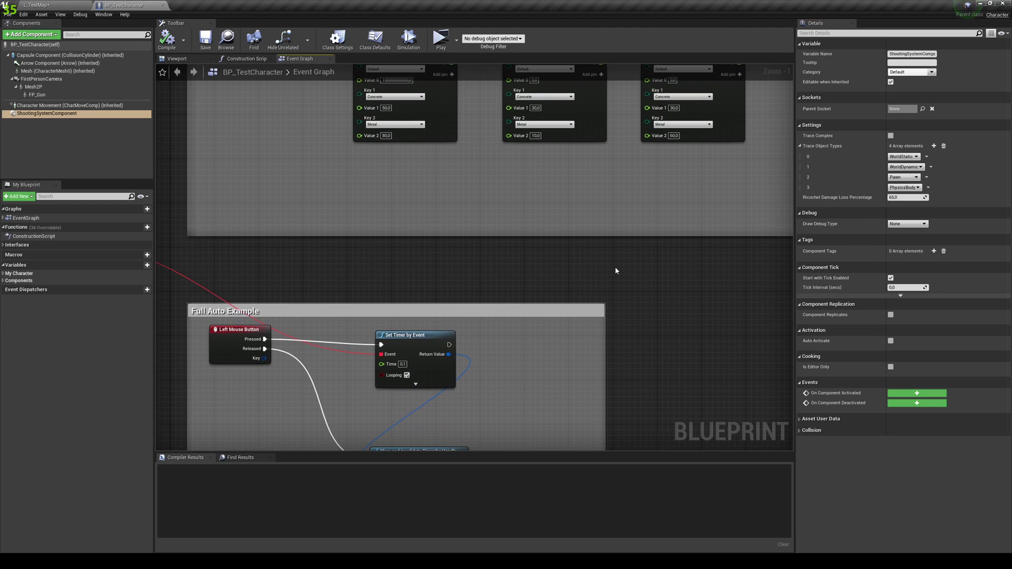
scroll(615, 271, "down", 1)
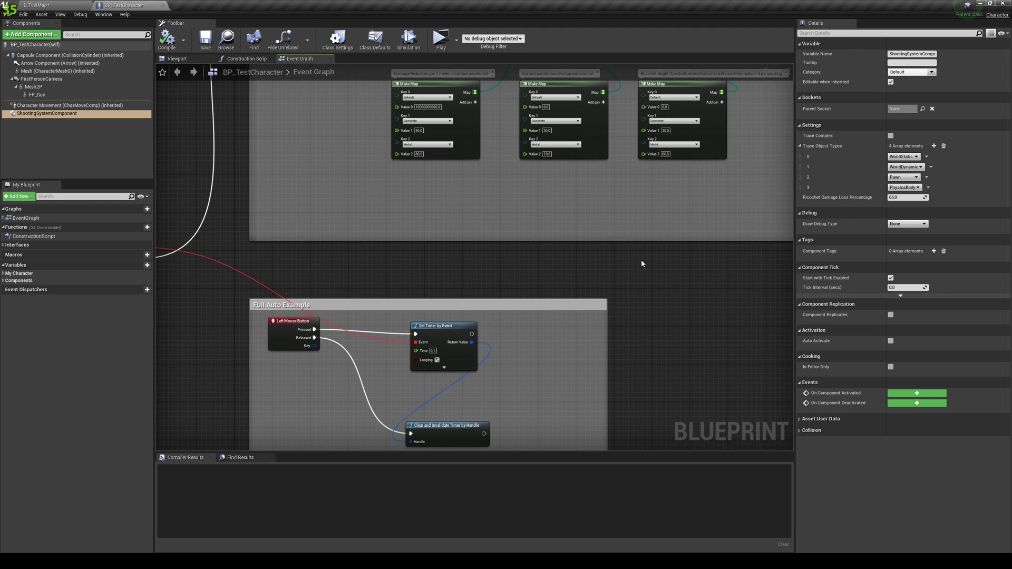
right_click_drag(514, 184, 516, 449)
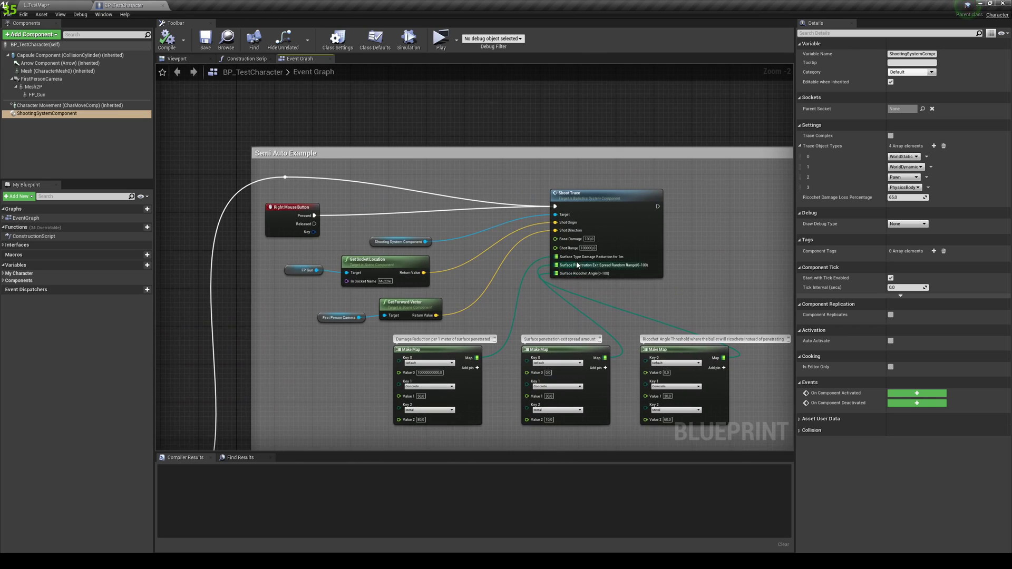
scroll(577, 265, "up", 2)
right_click_drag(573, 326, 437, 292)
right_click_drag(640, 391, 709, 289)
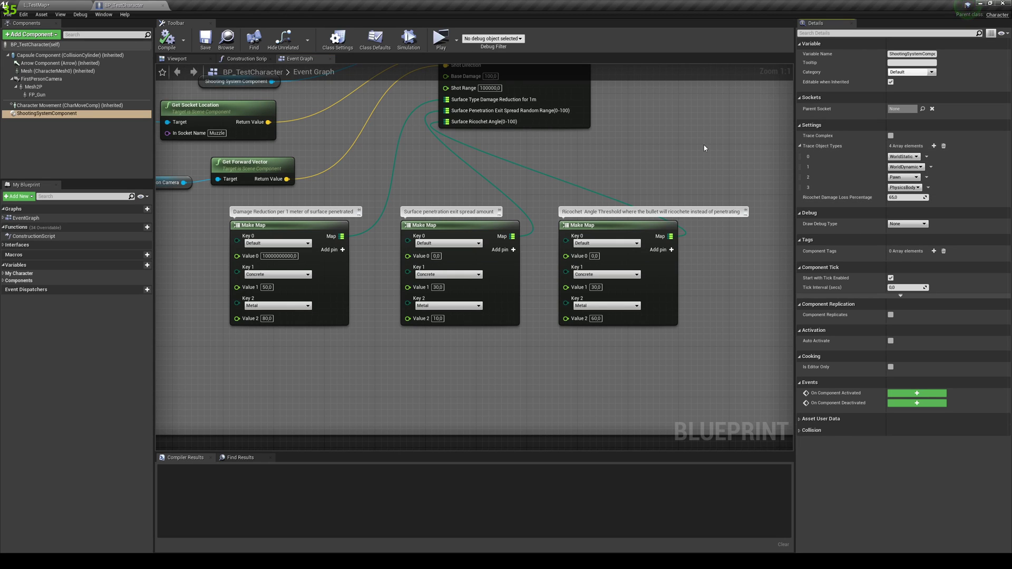
Survey the whole event graph and open the class settings to check the implemented BI Ballistics System interface
scroll(704, 148, "down", 8)
scroll(633, 205, "up", 6)
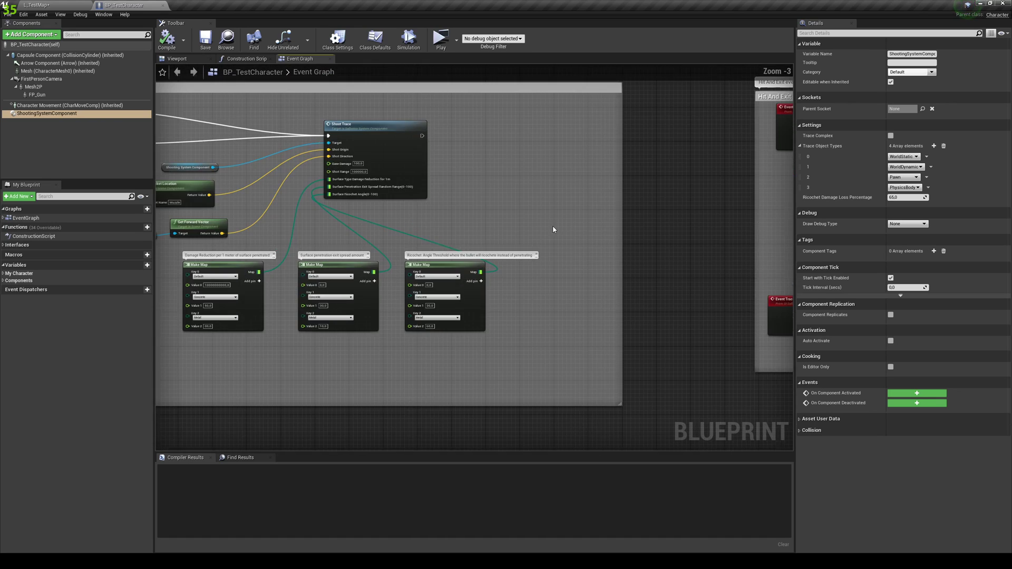
scroll(553, 229, "down", 2)
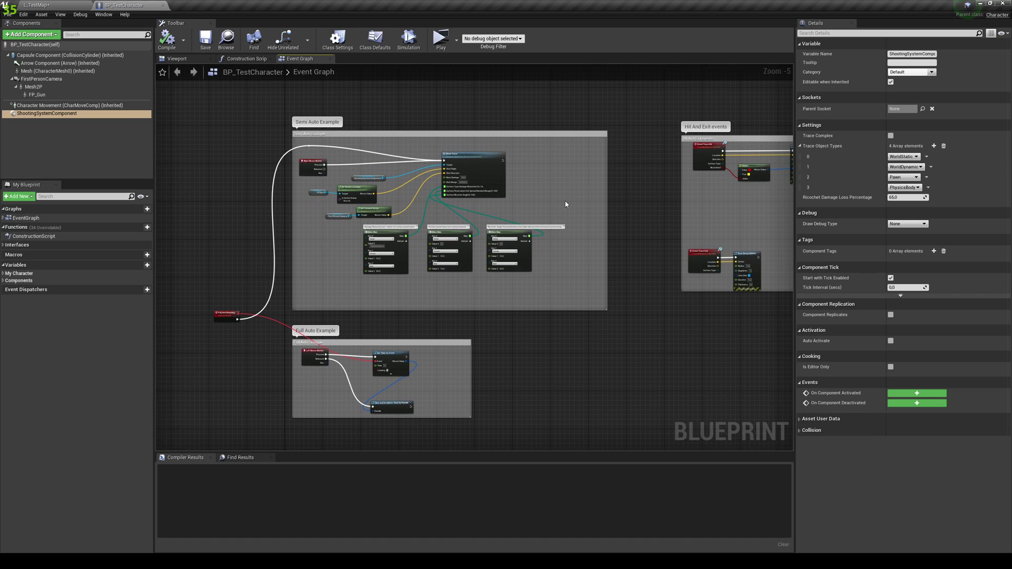
mouse_move(566, 204)
right_mouse_down()
mouse_move(535, 210)
mouse_move(580, 214)
mouse_move(584, 200)
right_mouse_up()
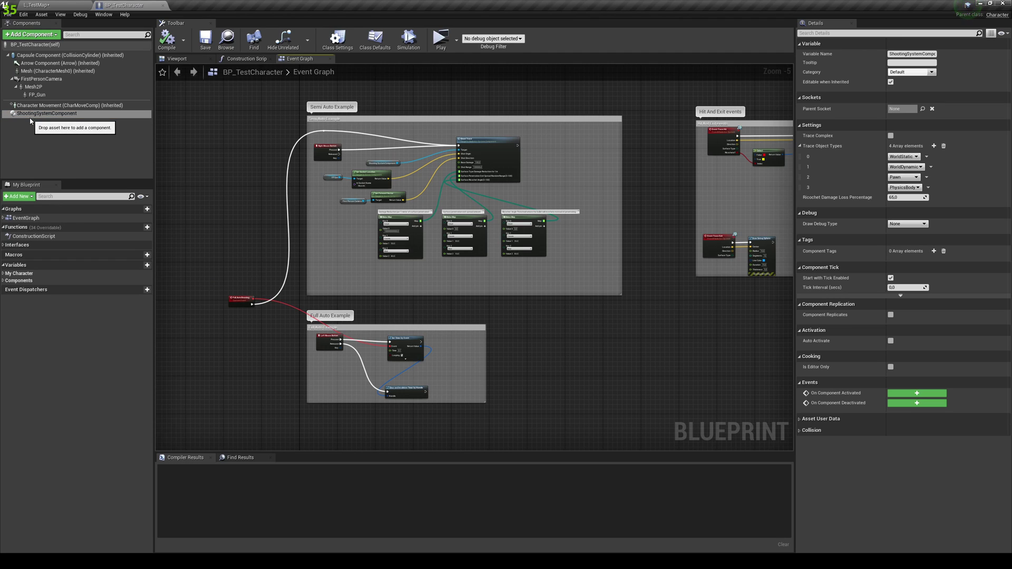
right_click_drag(221, 169, 238, 201)
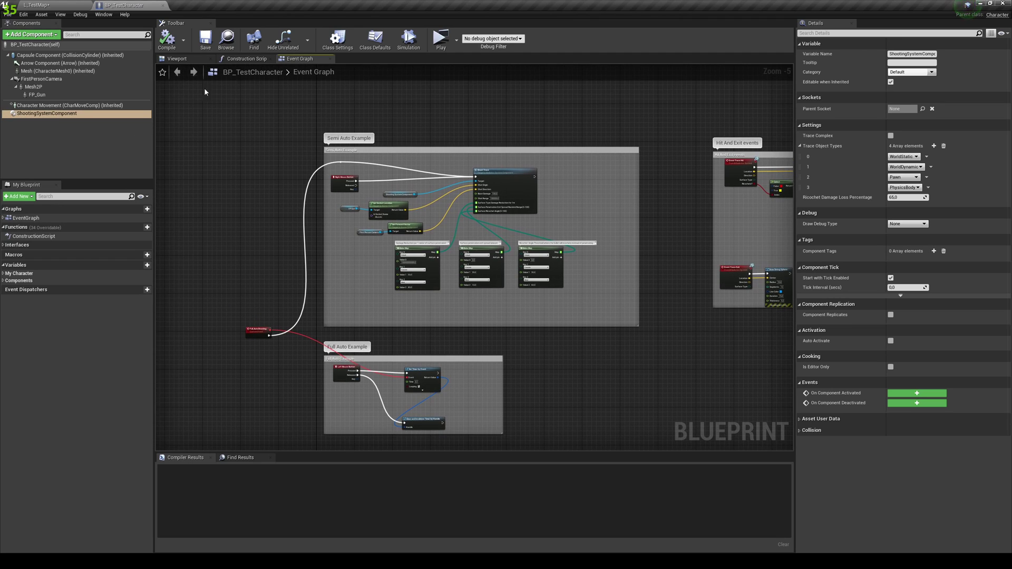
left_click(337, 39)
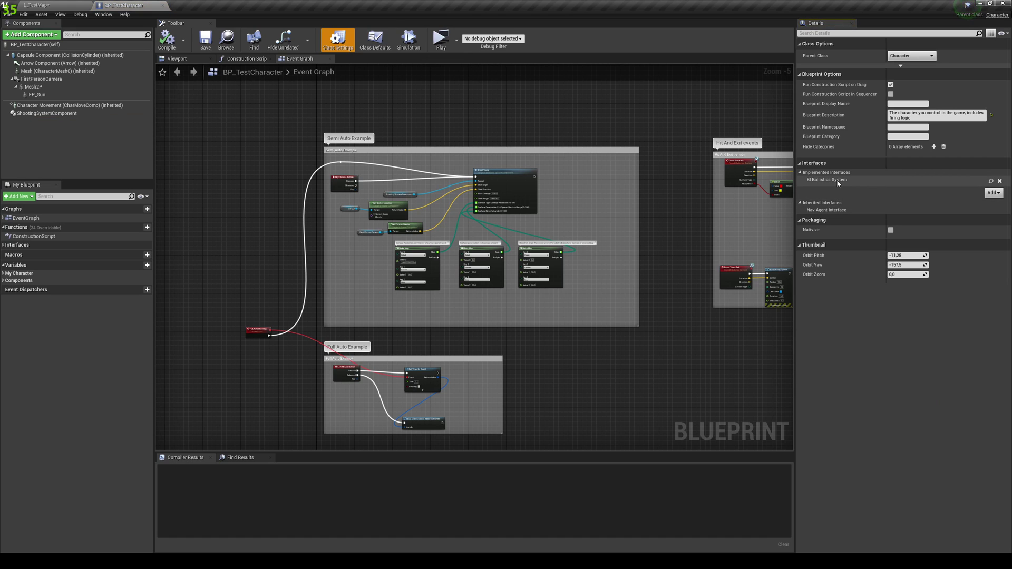
Review the trace hit and trace exit interface events in the Hit And Exit events section
right_click_drag(470, 145, 221, 185)
scroll(504, 245, "up", 4)
right_click_drag(465, 309, 462, 235)
right_click_drag(563, 216, 555, 316)
scroll(555, 316, "down", 3)
right_click_drag(341, 315, 452, 276)
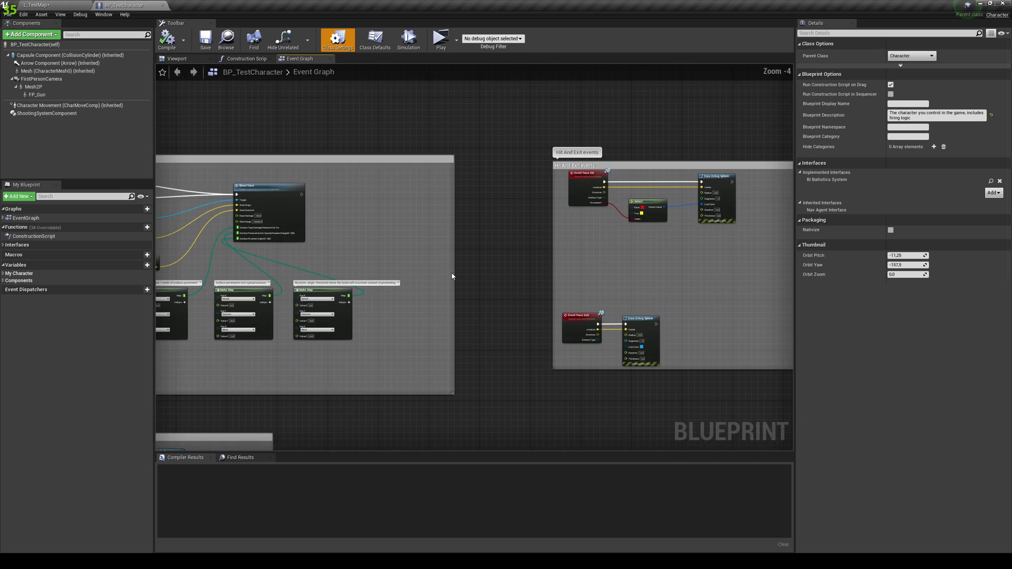
Examine the Shoot Trace node's shot origin, direction, base damage and range inputs in the Semi Auto Example section
right_click_drag(196, 256, 517, 280)
scroll(442, 218, "up", 3)
scroll(516, 280, "up", 1)
right_click_drag(666, 226, 575, 249)
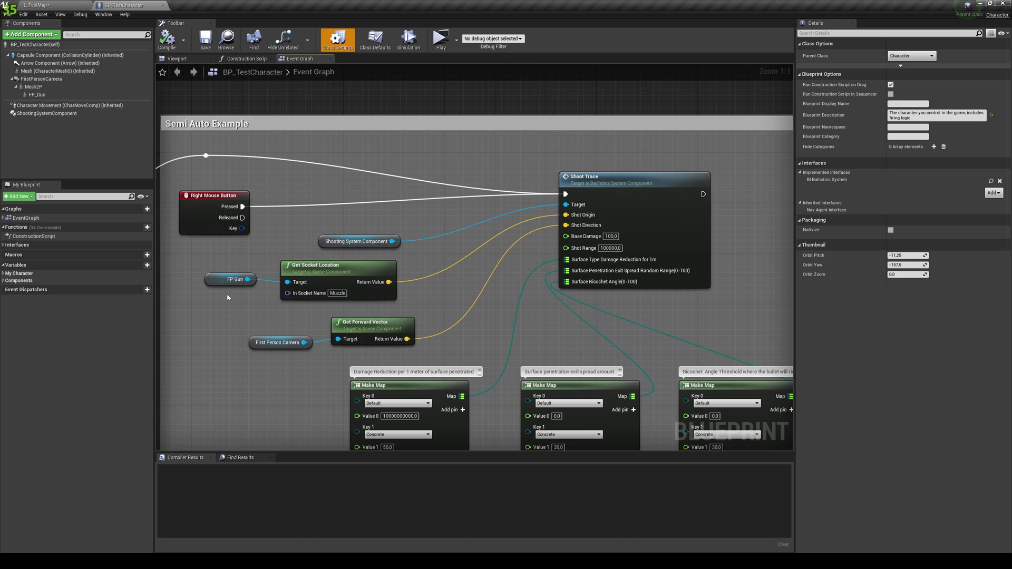
right_click_drag(452, 300, 512, 294)
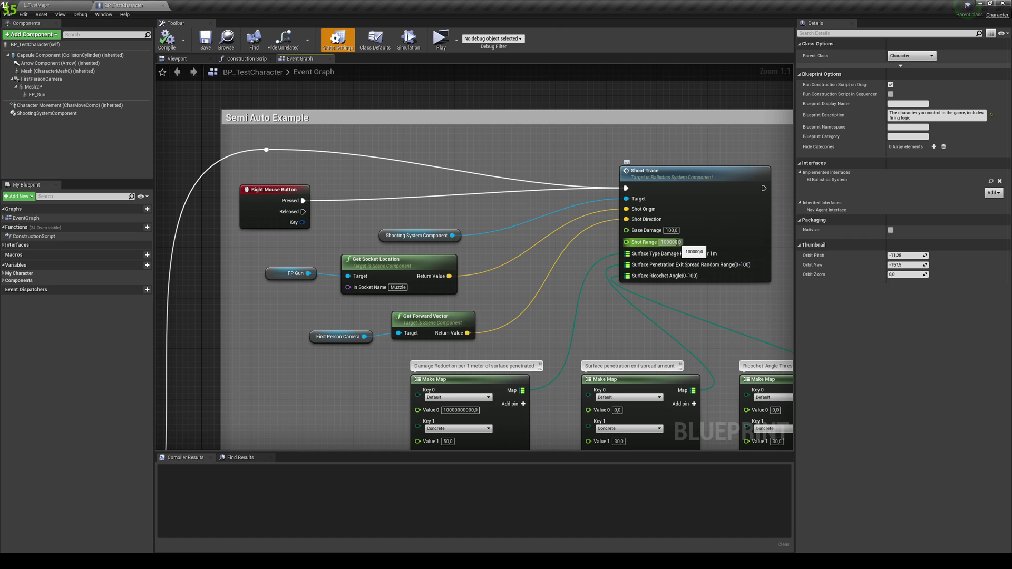
Try a new Make Map node on Shoot Trace's Surface Type Damage Reduction input, add a second key pair, and delete the node
mouse_move(599, 312)
right_mouse_down()
mouse_move(561, 320)
mouse_move(587, 290)
mouse_move(586, 221)
right_mouse_up()
left_click_drag(613, 158, 575, 209)
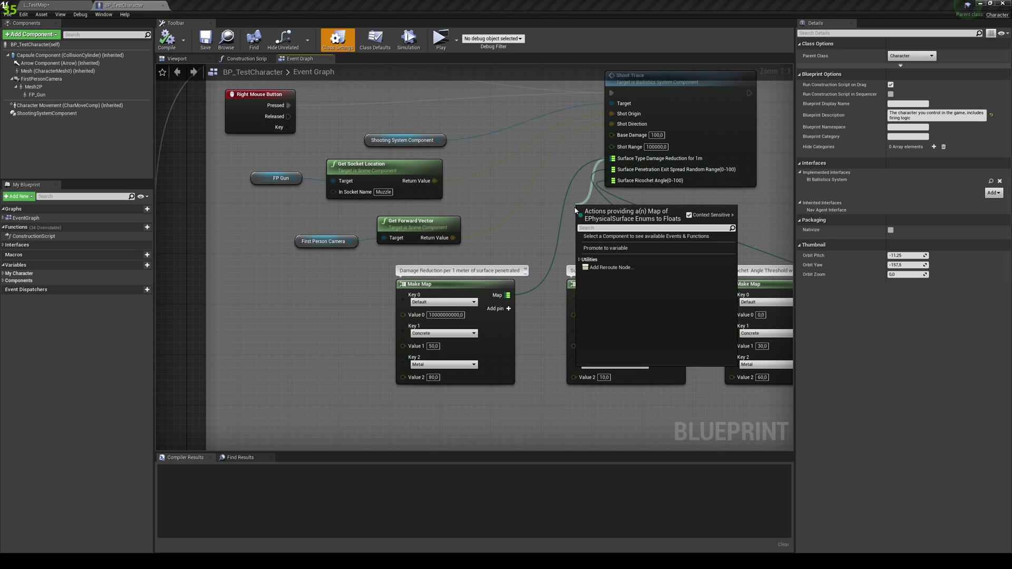
type("make")
key("Return")
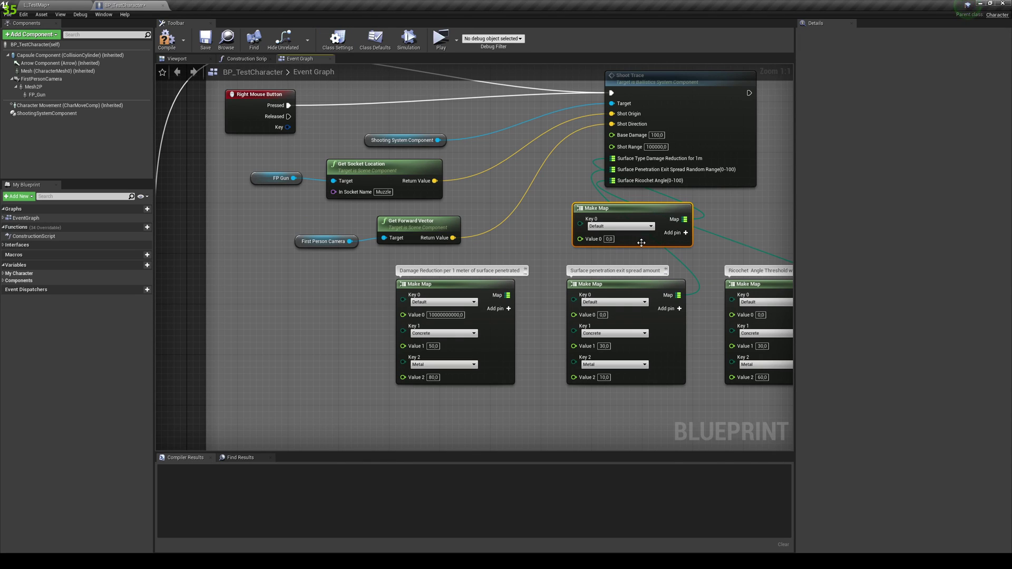
left_click(682, 235)
left_click(617, 257)
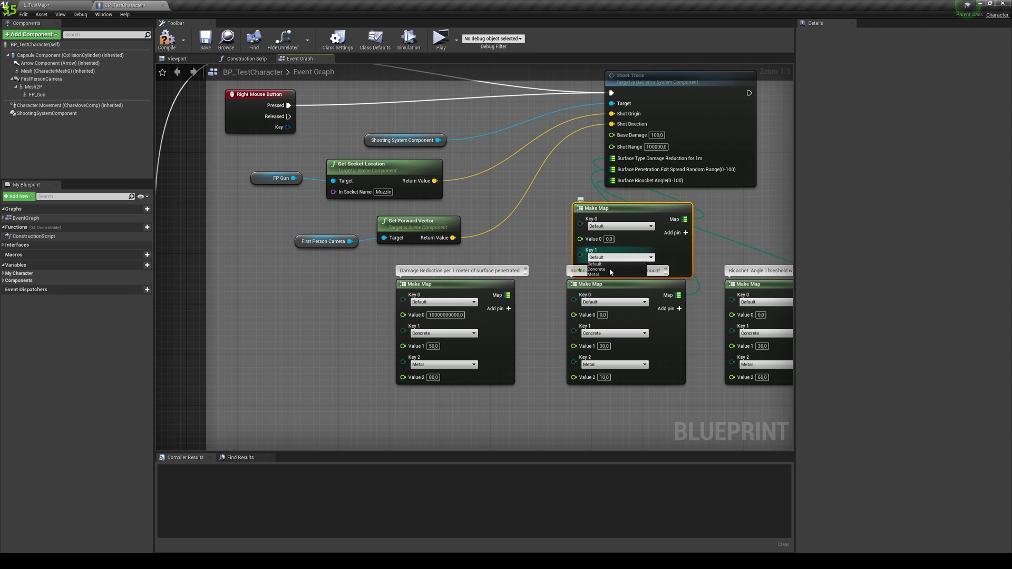
mouse_move(615, 208)
left_mouse_down()
mouse_move(589, 183)
mouse_move(632, 207)
left_mouse_up()
key("Delete")
Delete the Semi Auto Example comment box around the Shoot Trace nodes
right_click_drag(689, 244, 562, 248)
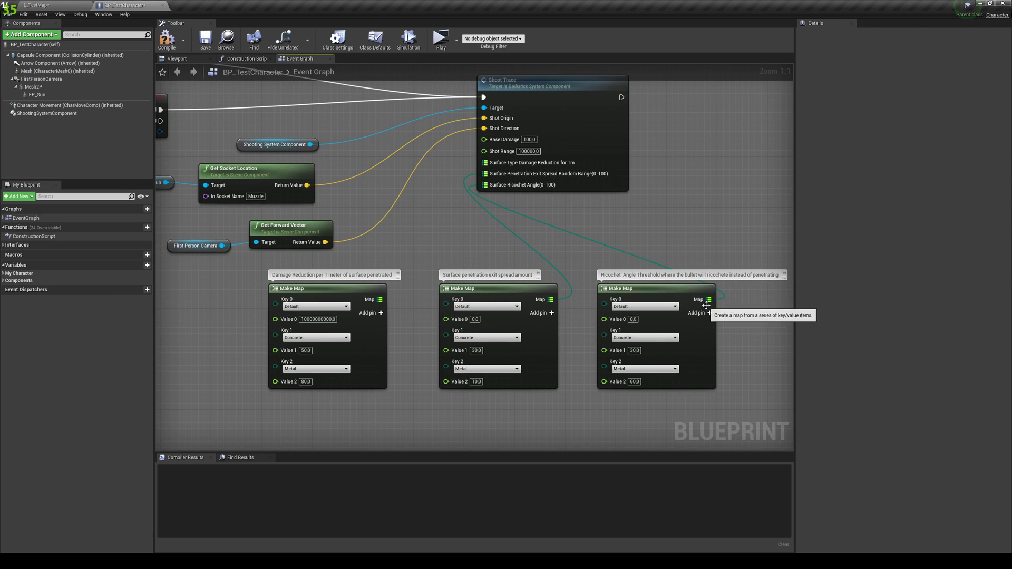
scroll(506, 206, "down", 4)
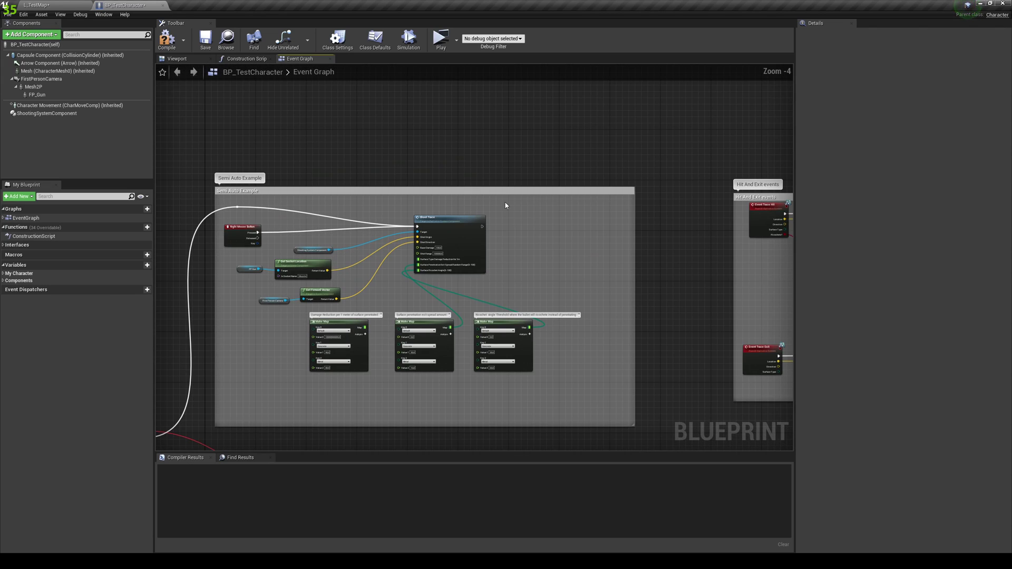
left_click(503, 192)
key("Delete")
scroll(489, 245, "up", 4)
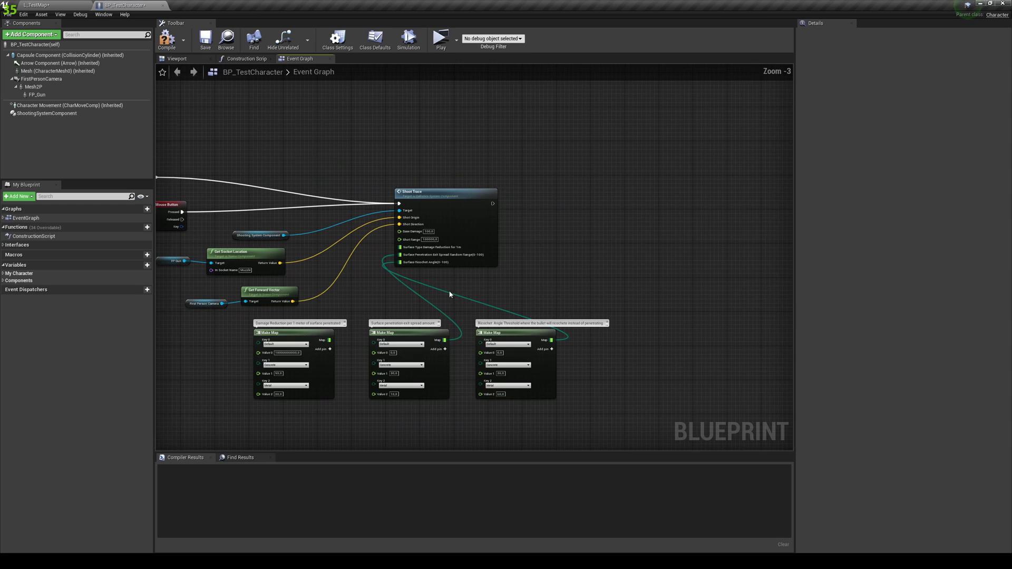
Reconnect the damage reduction Make Map node to Shoot Trace's Surface Type Damage Reduction for 1m input
left_click_drag(490, 245, 392, 374)
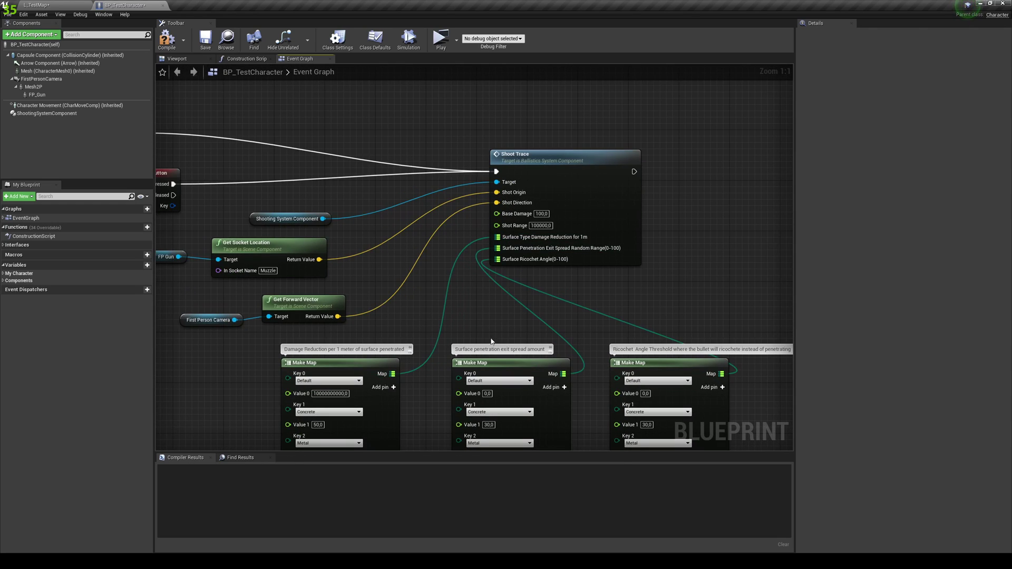
scroll(491, 340, "down", 1)
right_click_drag(498, 337, 545, 295)
key("ctrl+z")
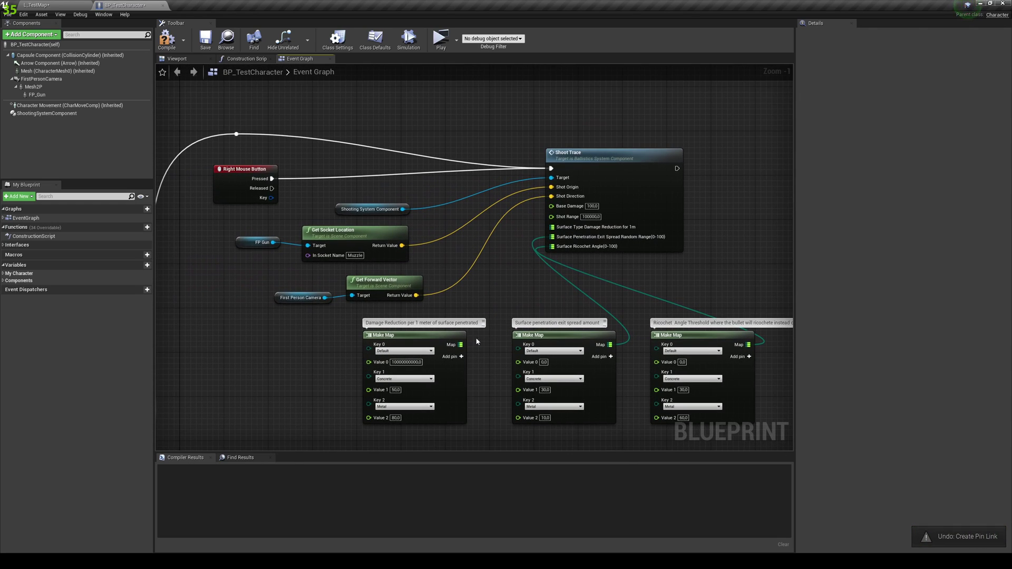
mouse_move(461, 345)
left_mouse_down()
mouse_move(495, 316)
mouse_move(551, 228)
left_mouse_up()
Review how the Right Mouse Button event feeds the Shoot Trace node and its three surface maps
right_click_drag(598, 314, 531, 312)
scroll(517, 315, "down", 3)
right_click_drag(594, 289, 688, 209)
scroll(452, 174, "up", 4)
right_click_drag(452, 169, 435, 269)
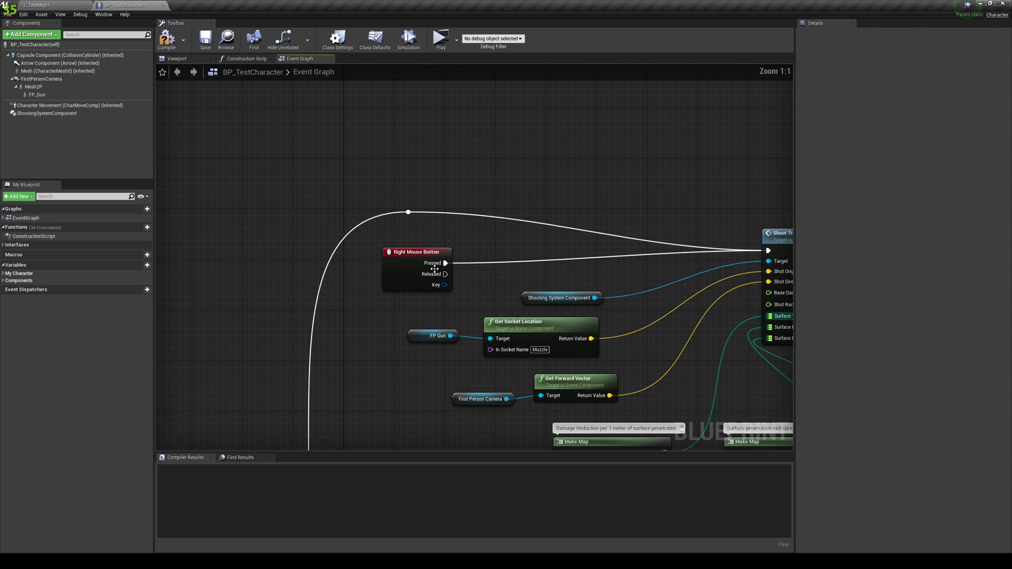
right_click_drag(694, 278, 655, 194)
right_click_drag(705, 234, 542, 228)
scroll(542, 228, "down", 1)
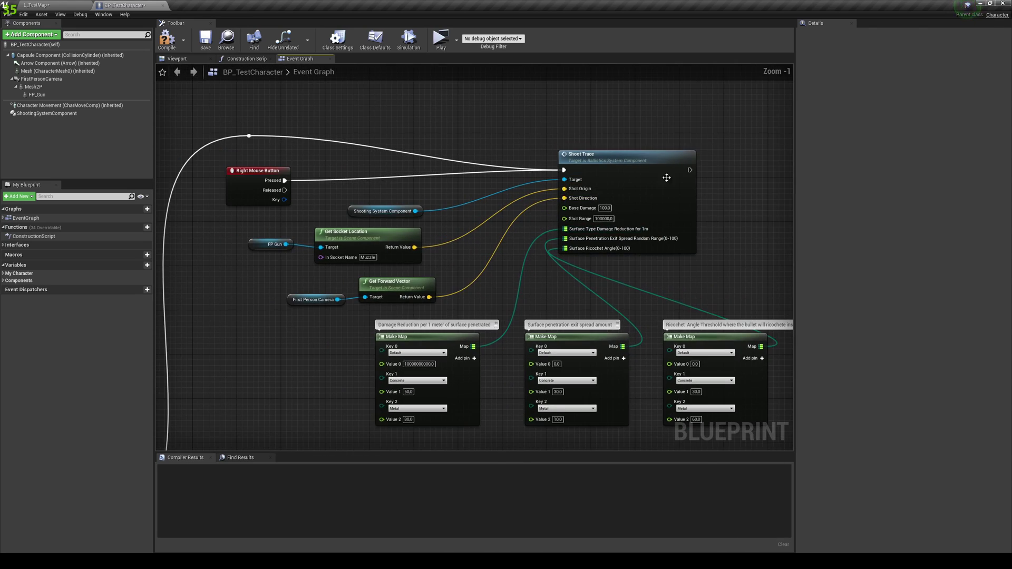
Examine the FullAutoShooting event and the Full Auto Example timer driven by the Left Mouse Button event
right_click_drag(620, 221, 620, 170)
scroll(411, 164, "down", 1)
right_click_drag(411, 165, 563, 230)
scroll(520, 342, "down", 2)
right_click_drag(520, 343, 516, 143)
scroll(460, 263, "up", 4)
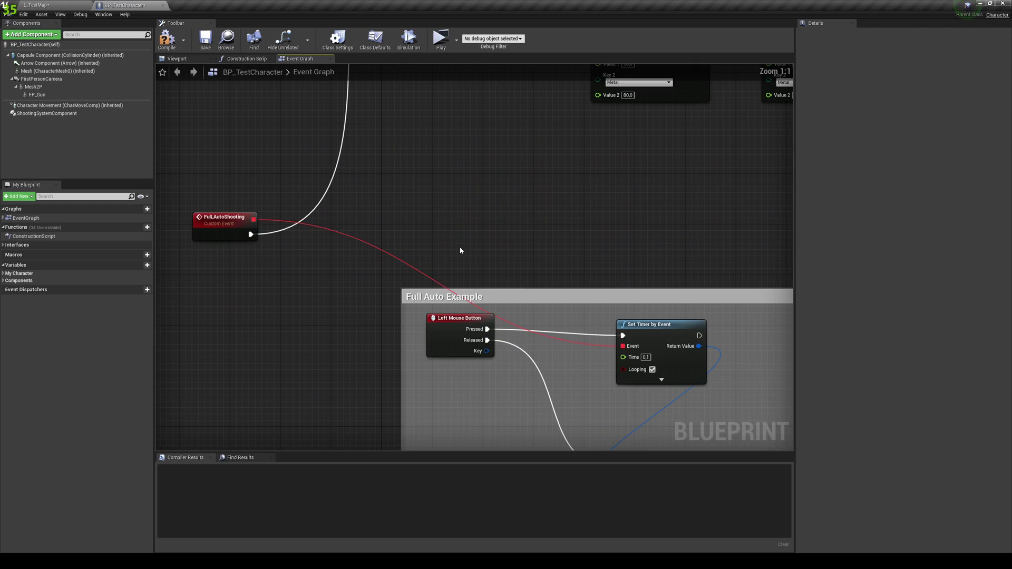
right_click_drag(477, 392, 412, 294)
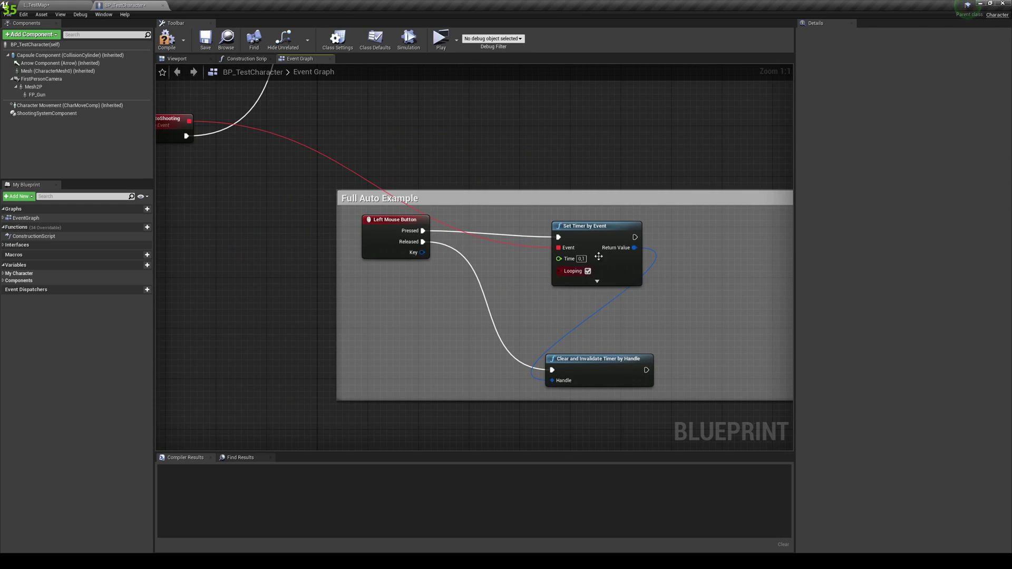
Review the Event Trace Hit and Event Trace Exit nodes and their debug spheres in the Hit And Exit events section
scroll(599, 257, "down", 2)
right_click_drag(599, 256, 587, 377)
scroll(622, 185, "down", 1)
right_click_drag(622, 186, 520, 323)
mouse_move(683, 201)
right_mouse_down()
mouse_move(659, 274)
mouse_move(470, 279)
right_mouse_up()
mouse_move(785, 234)
right_mouse_down()
mouse_move(596, 259)
mouse_move(370, 243)
right_mouse_up()
right_click_drag(514, 369, 533, 316)
scroll(528, 300, "up", 3)
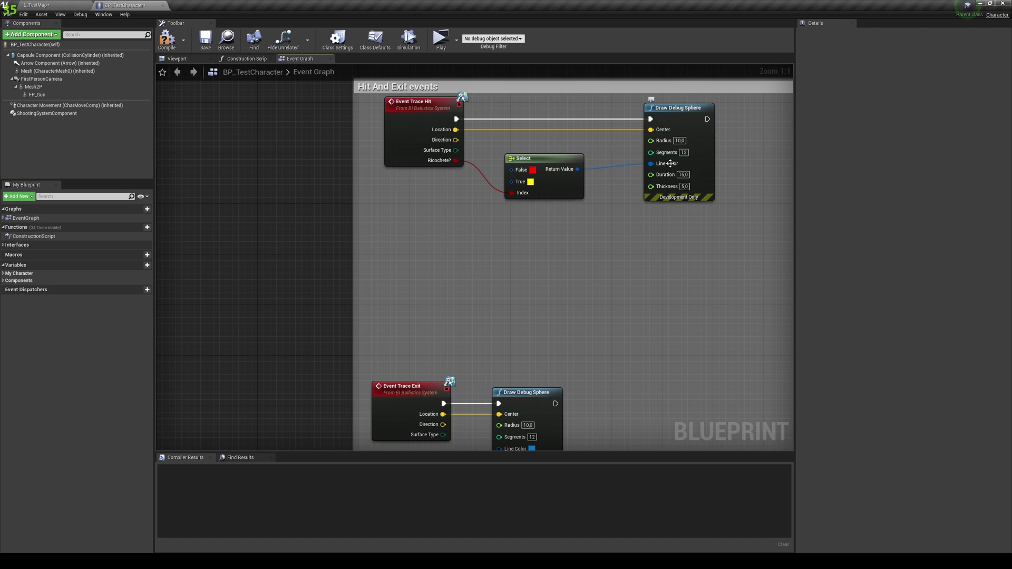
right_click_drag(624, 254, 644, 202)
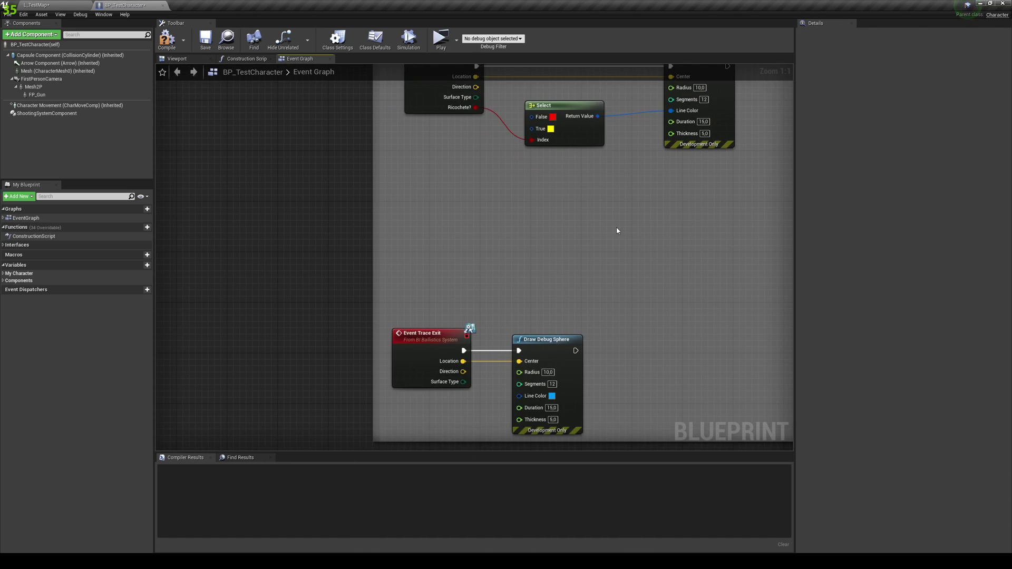
scroll(617, 229, "down", 1)
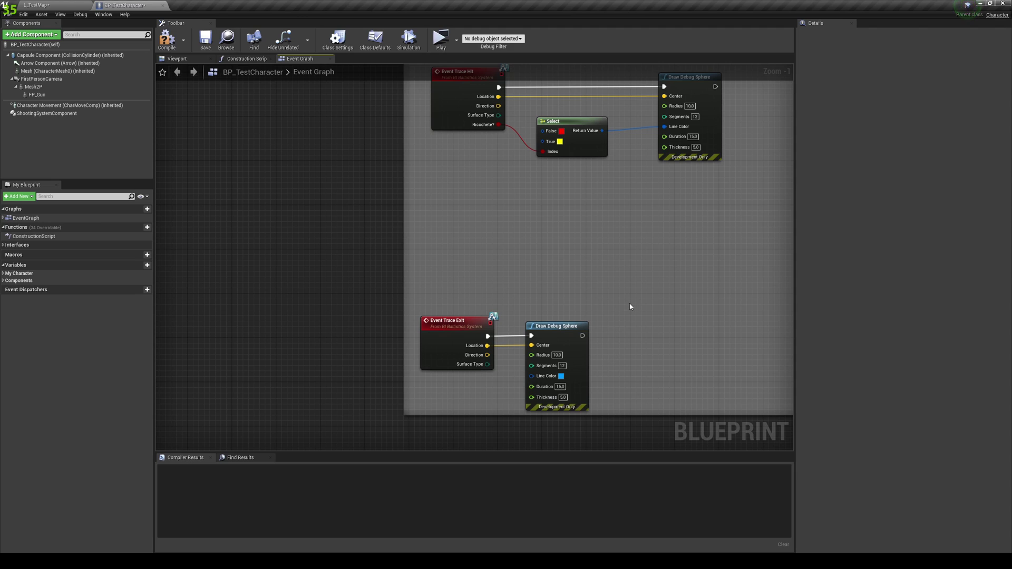
right_click_drag(679, 206, 640, 260)
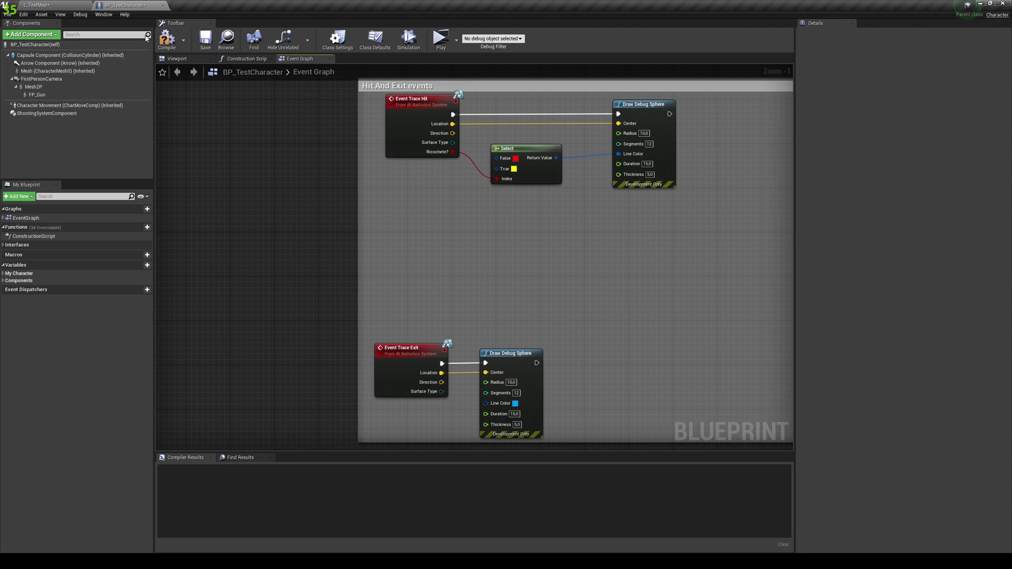
Return to the test map level and inspect the concrete and metal example walls from the front
left_click(29, 4)
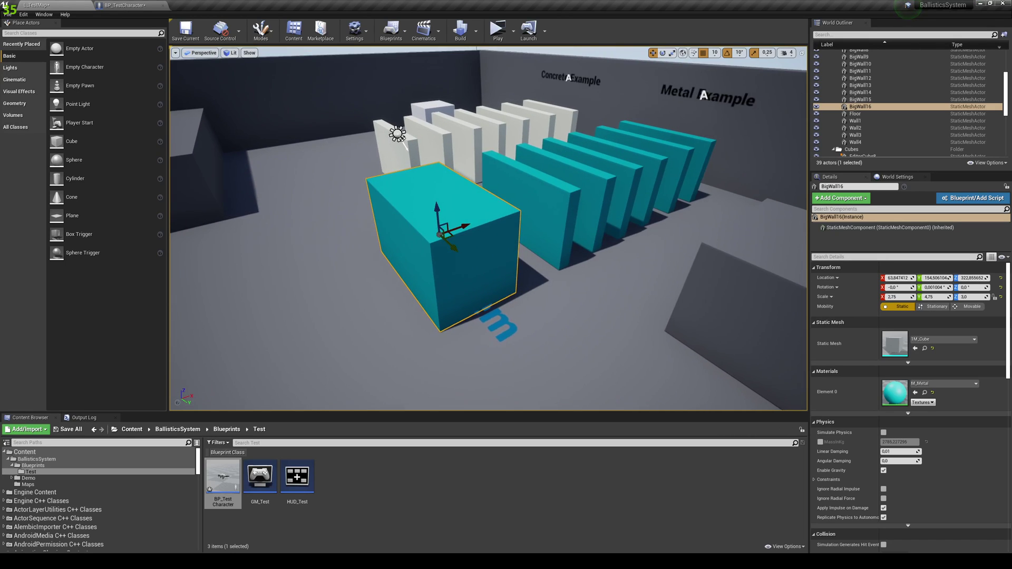
key("a")
right_click_drag(427, 227, 364, 222)
key("w")
key("s")
key("a")
key("s")
key("d")
key("s")
key("a")
key("w")
key("s")
key("a")
key("s")
right_click_drag(226, 231, 263, 227)
key("a")
right_click_drag(547, 228, 563, 261)
key("w")
key("s")
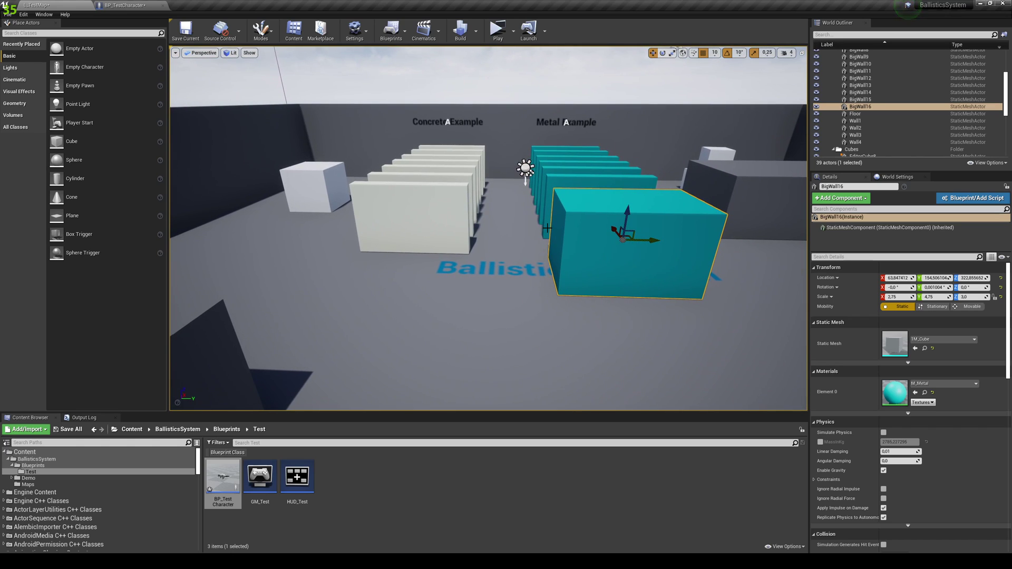
scroll(393, 210, "up", 5)
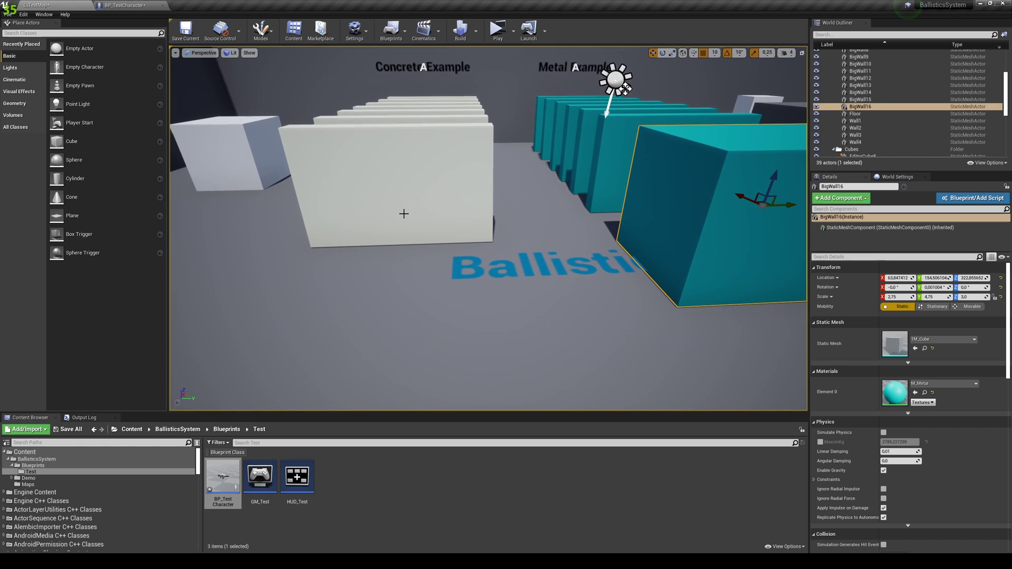
scroll(425, 257, "down", 5)
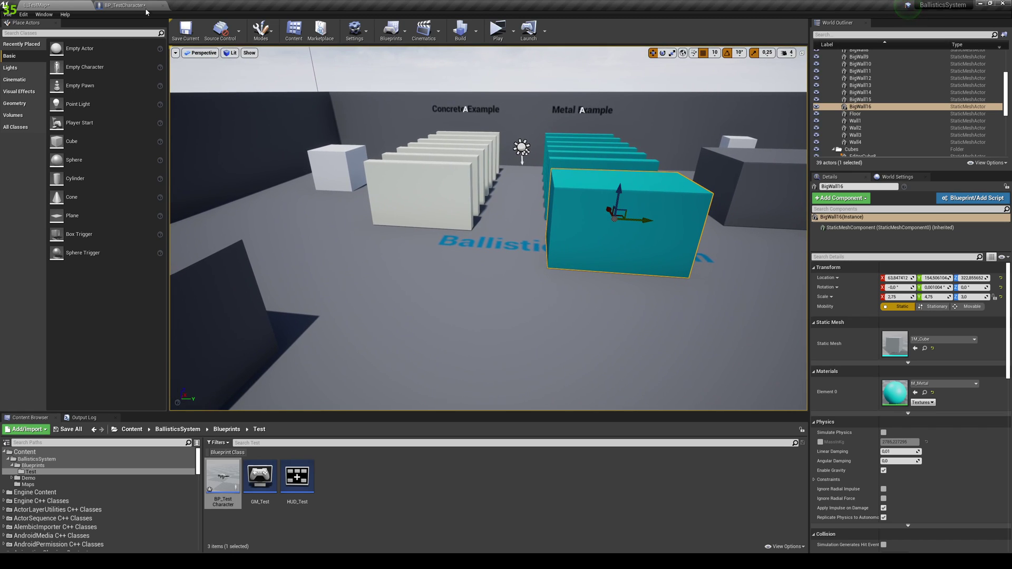
left_click(127, 4)
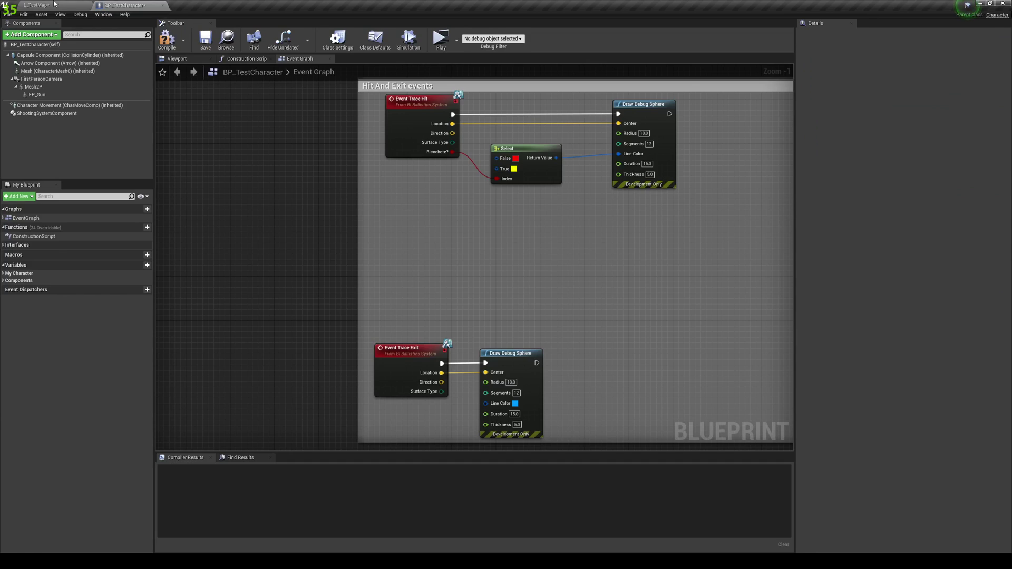
left_click(59, 5)
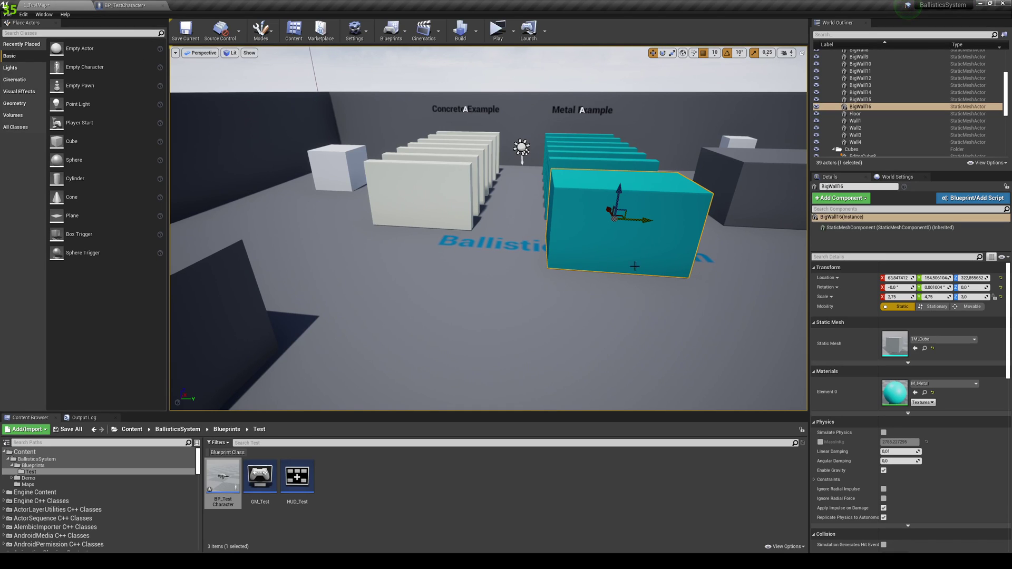
mouse_move(558, 242)
right_mouse_down()
mouse_move(565, 251)
mouse_move(561, 240)
right_mouse_up()
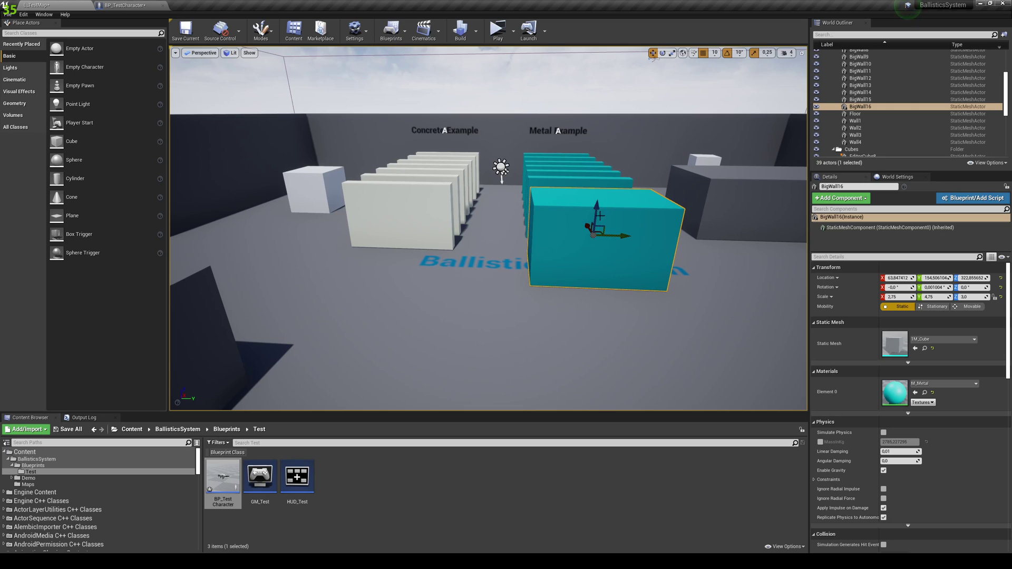
right_click_drag(600, 215, 592, 223)
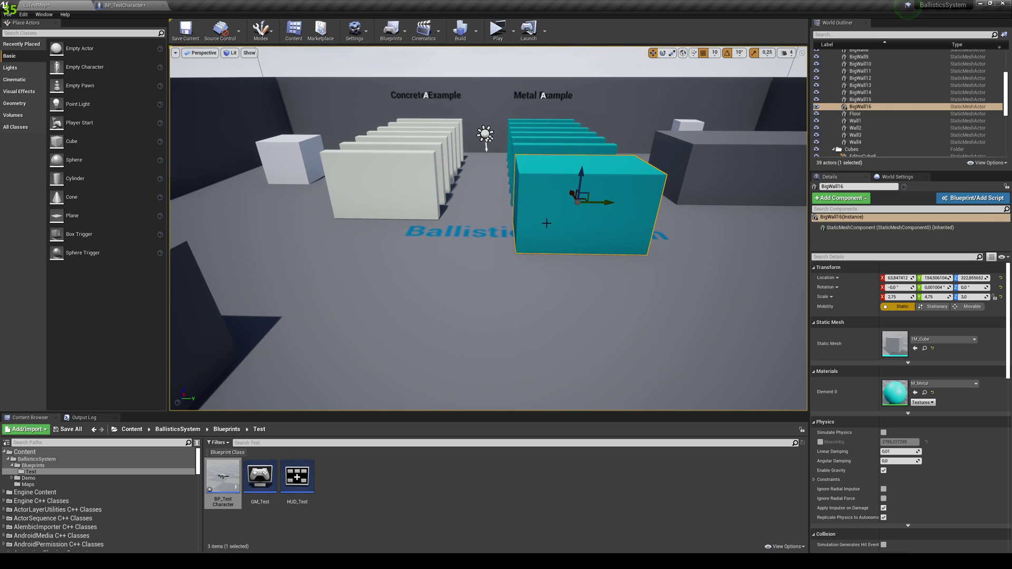